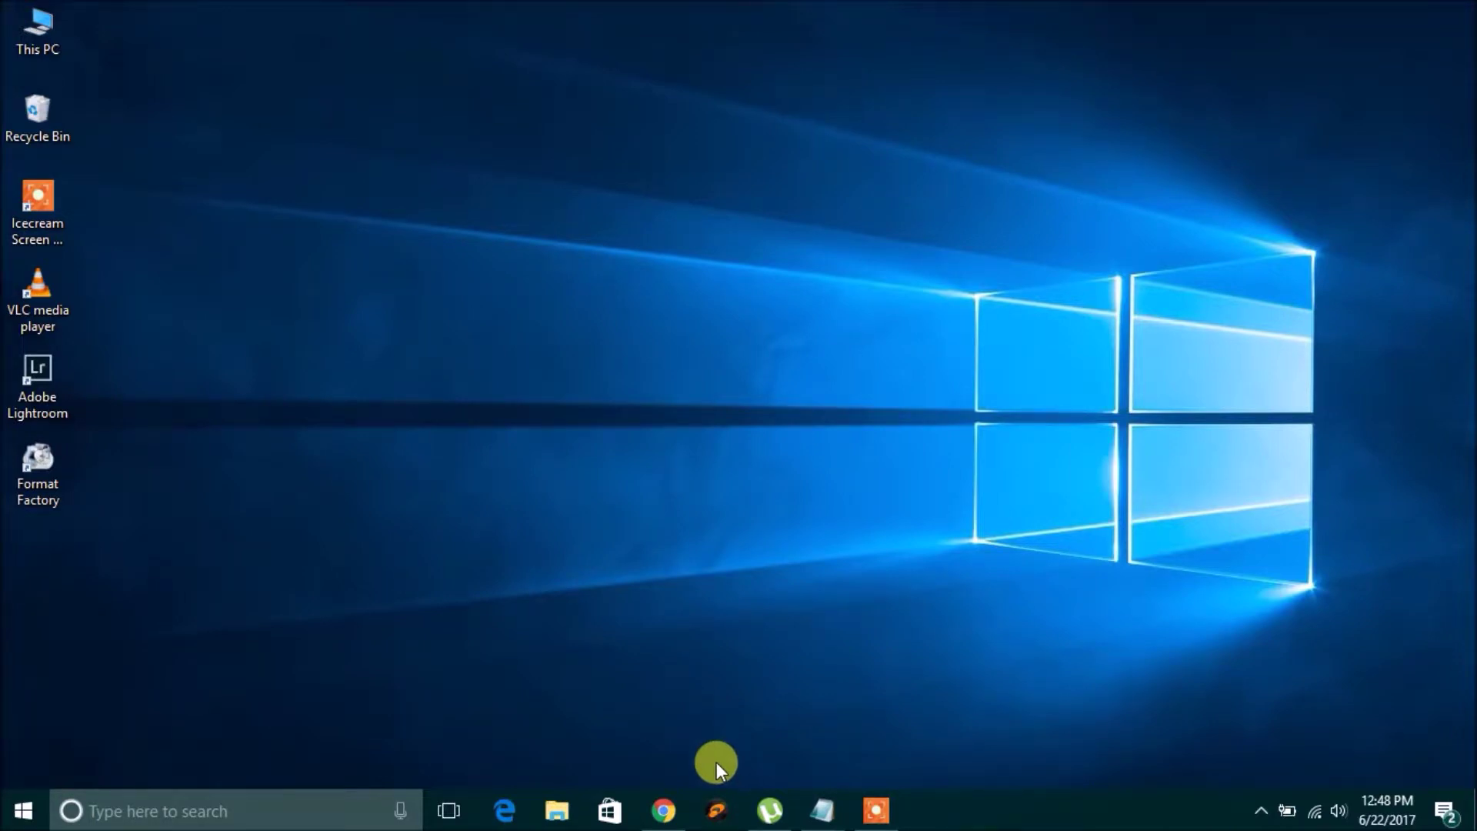
Bring back Dan's Tools and scroll the router brand list to TP-Link in the T section.
{"action": "left_click", "coordinate": [685, 803]}
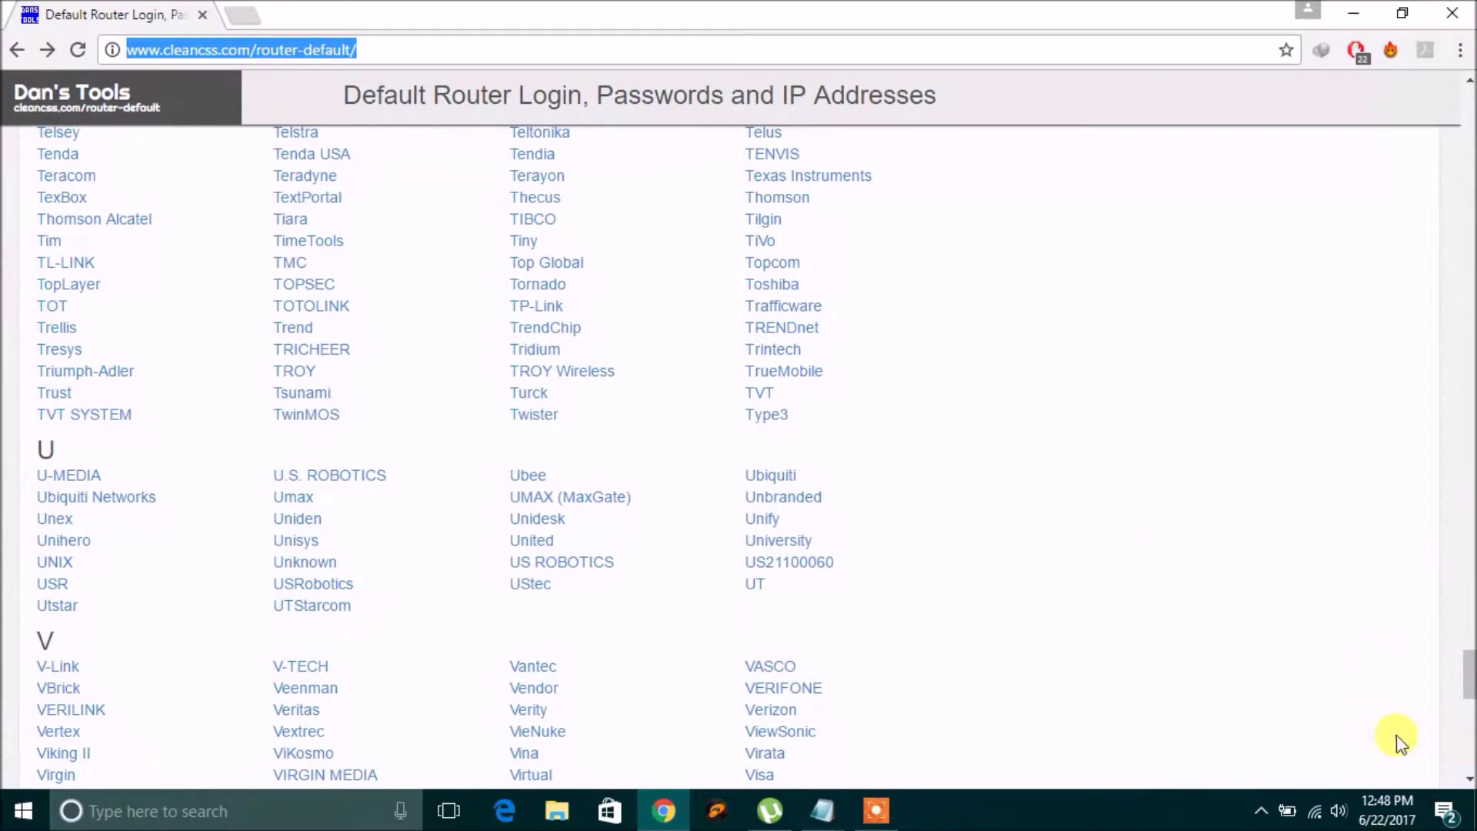
{"action": "left_click_drag", "start_coordinate": [1469, 676], "coordinate": [1469, 117]}
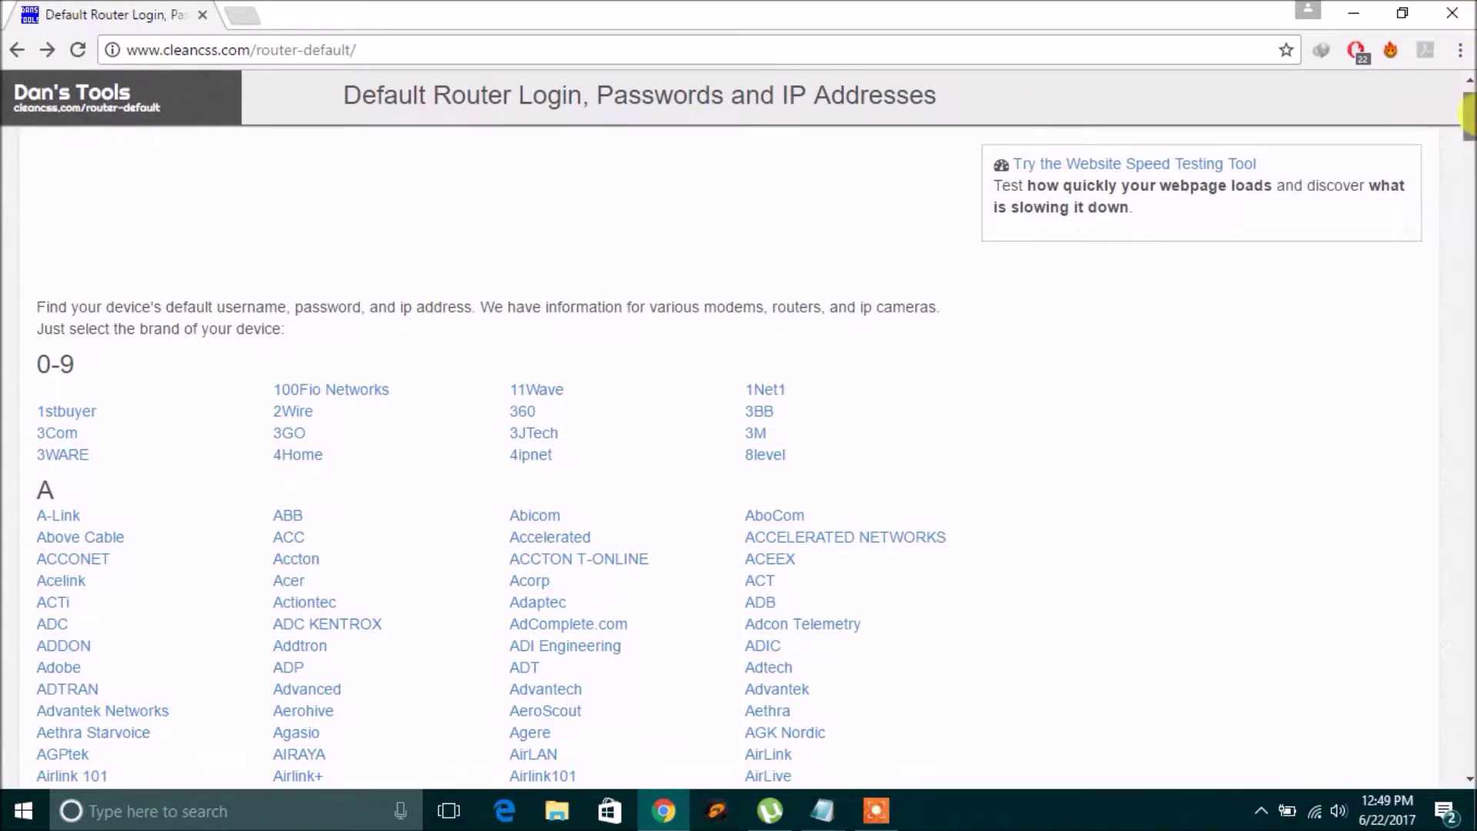
{"action": "left_click_drag", "start_coordinate": [1467, 115], "coordinate": [1467, 172]}
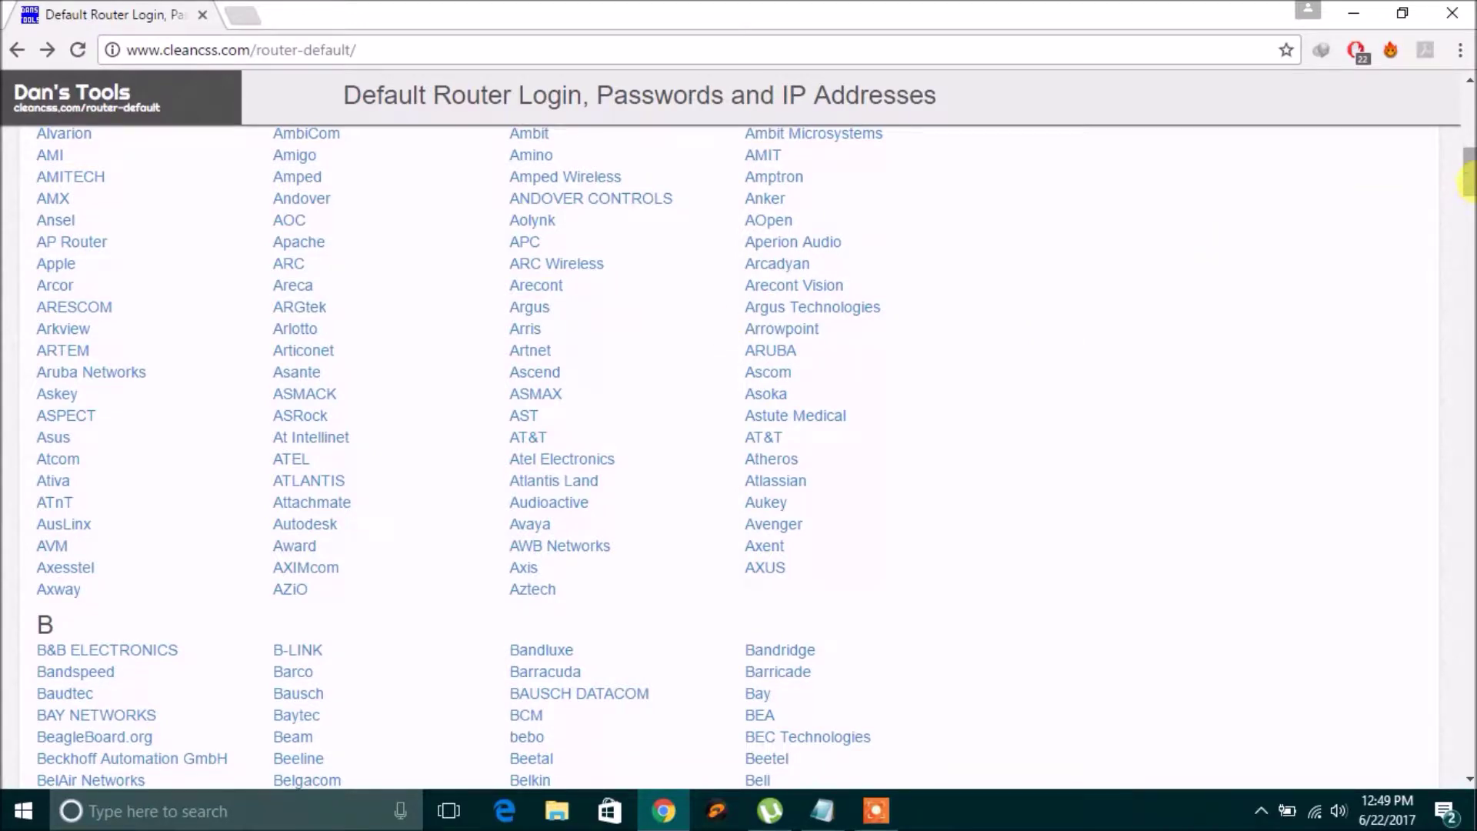
{"action": "left_click_drag", "start_coordinate": [1468, 169], "coordinate": [1426, 662]}
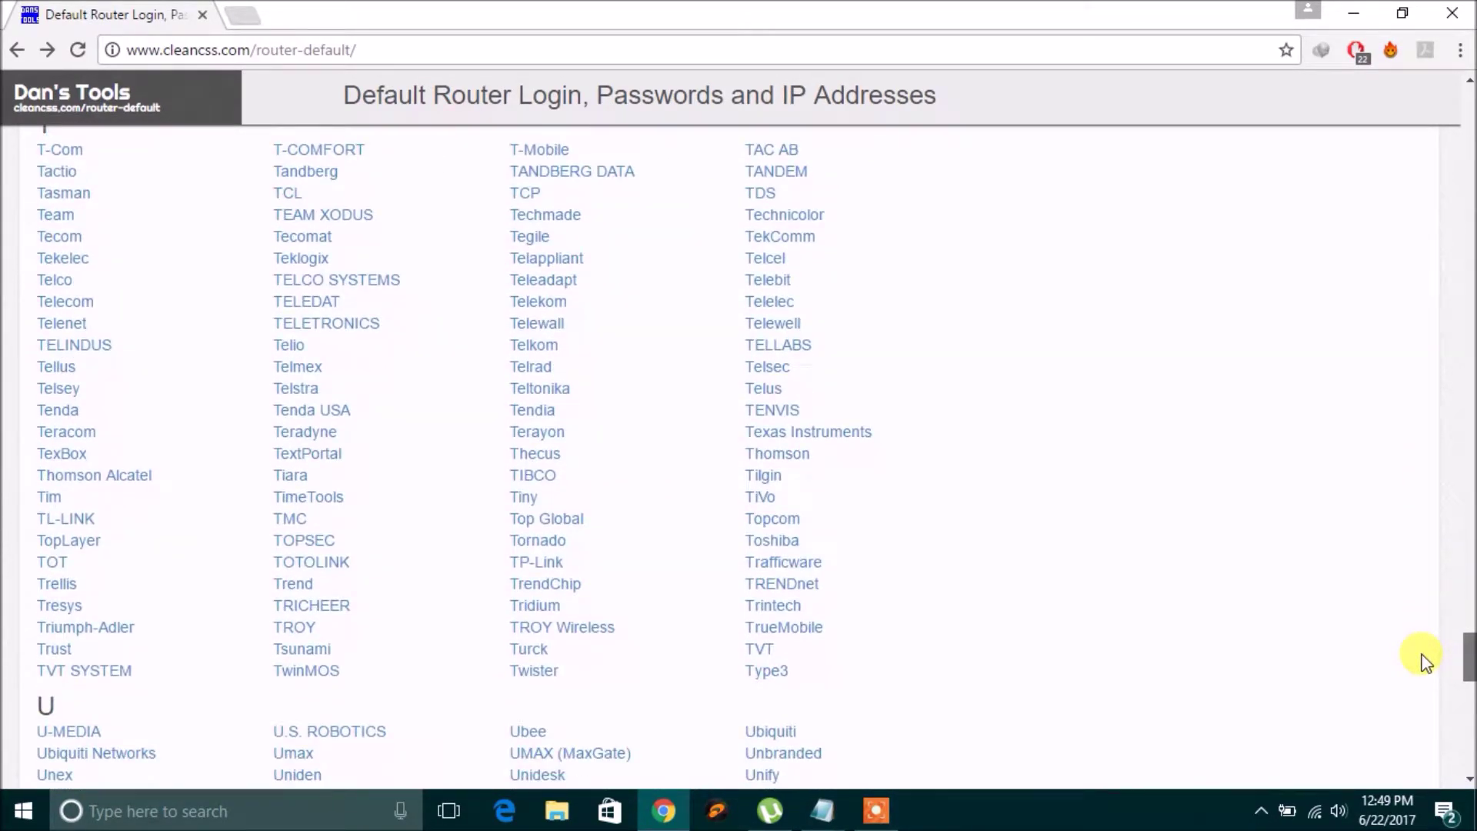
{"action": "right_click", "coordinate": [531, 567]}
Open TP-Link's default login page in a new tab, then bring up the 192.168.0.1 Notepad note.
{"action": "left_click", "coordinate": [703, 336]}
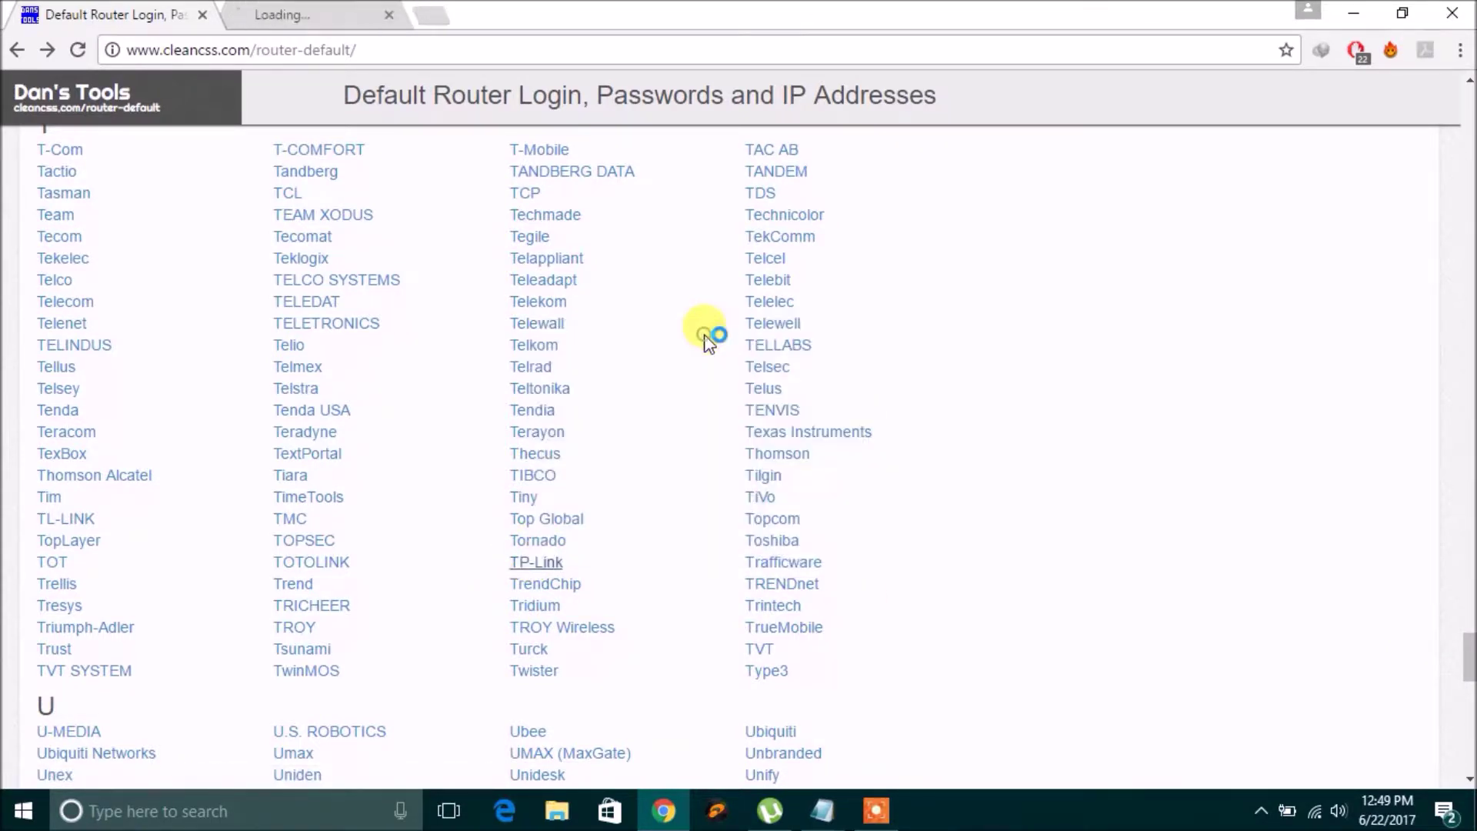
{"action": "left_click", "coordinate": [308, 15]}
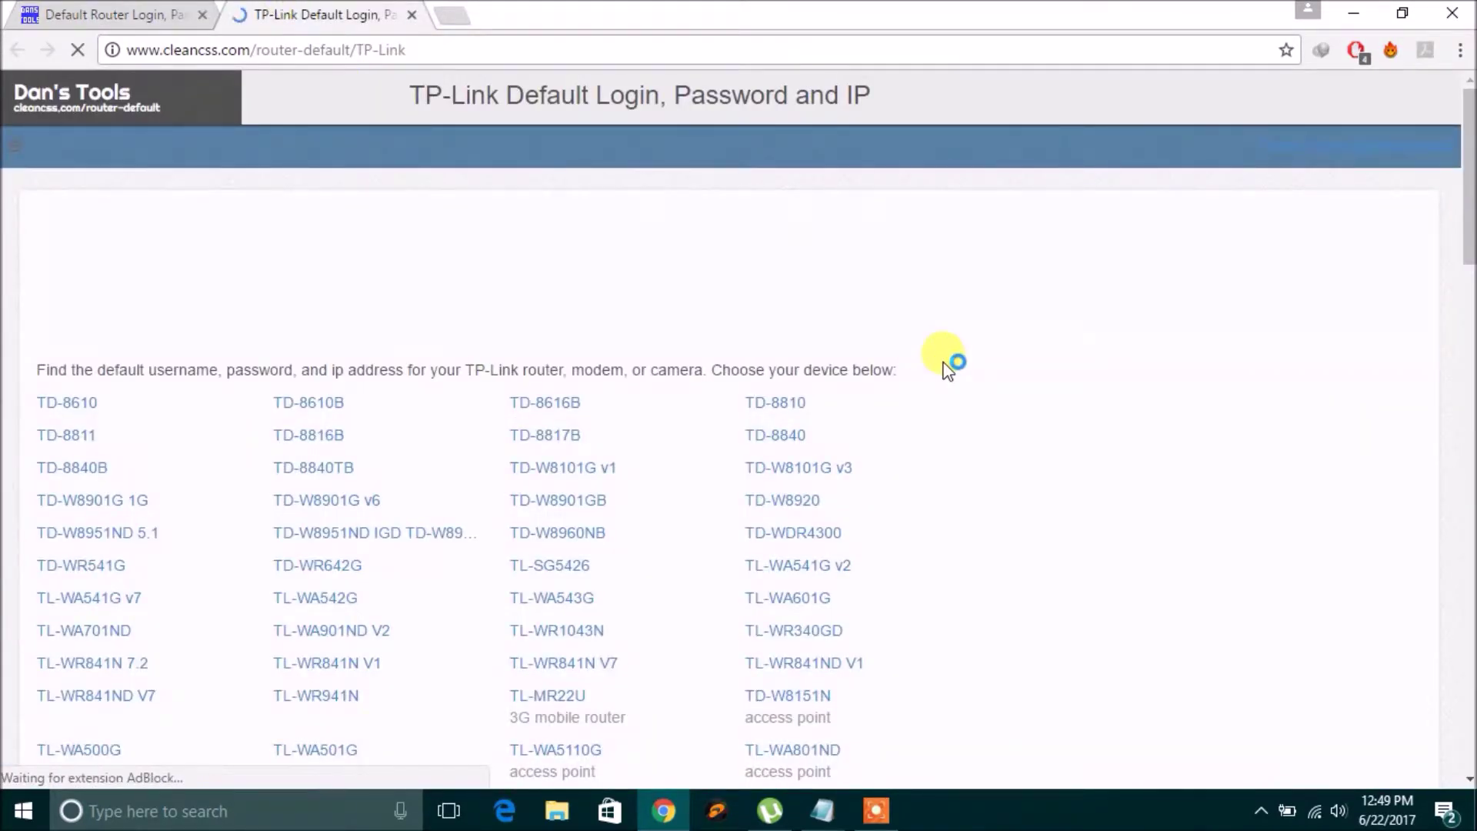
{"action": "left_click_drag", "start_coordinate": [1469, 247], "coordinate": [1456, 420]}
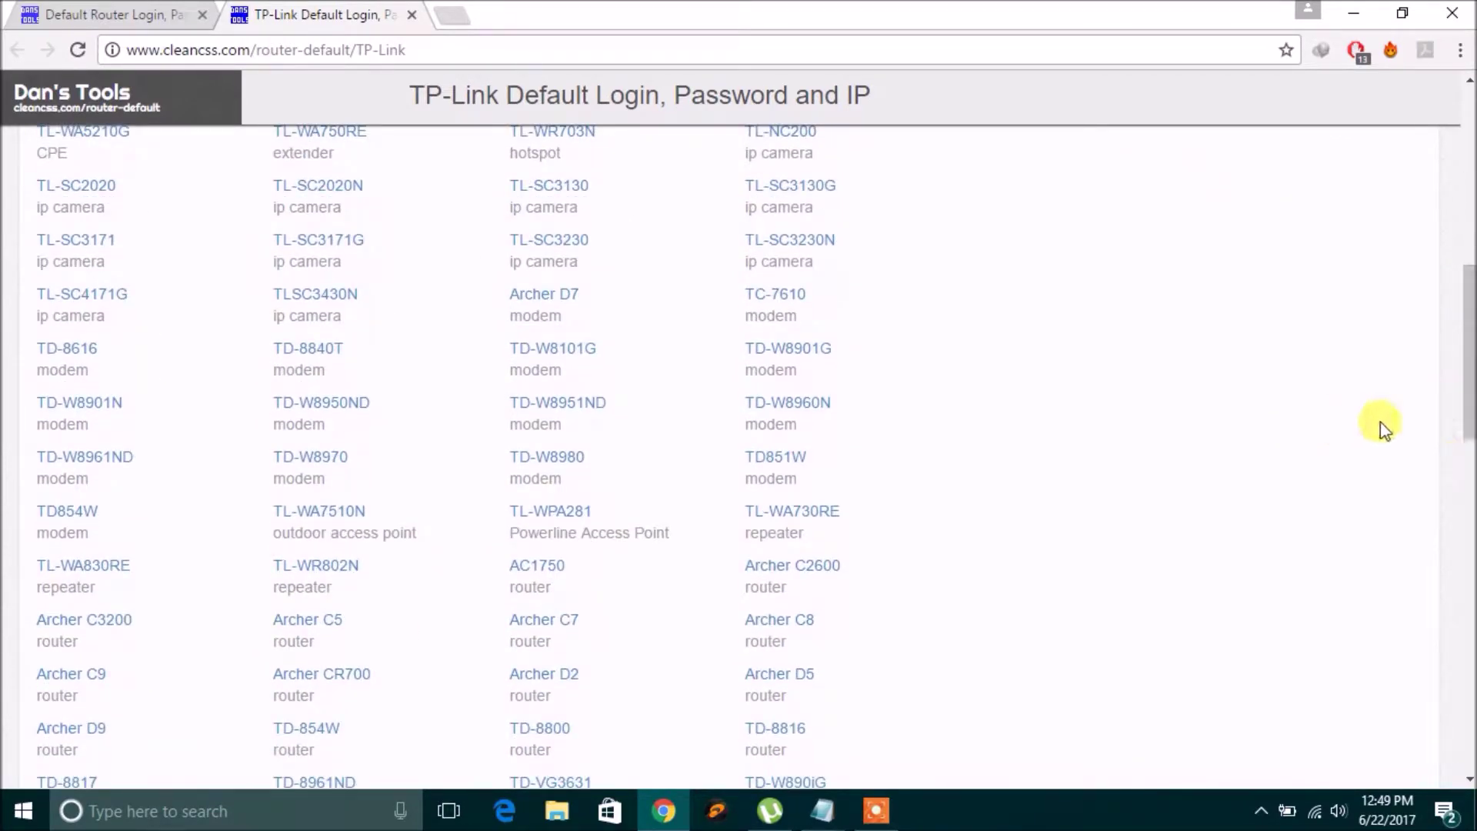
{"action": "left_click_drag", "start_coordinate": [1464, 402], "coordinate": [1465, 230]}
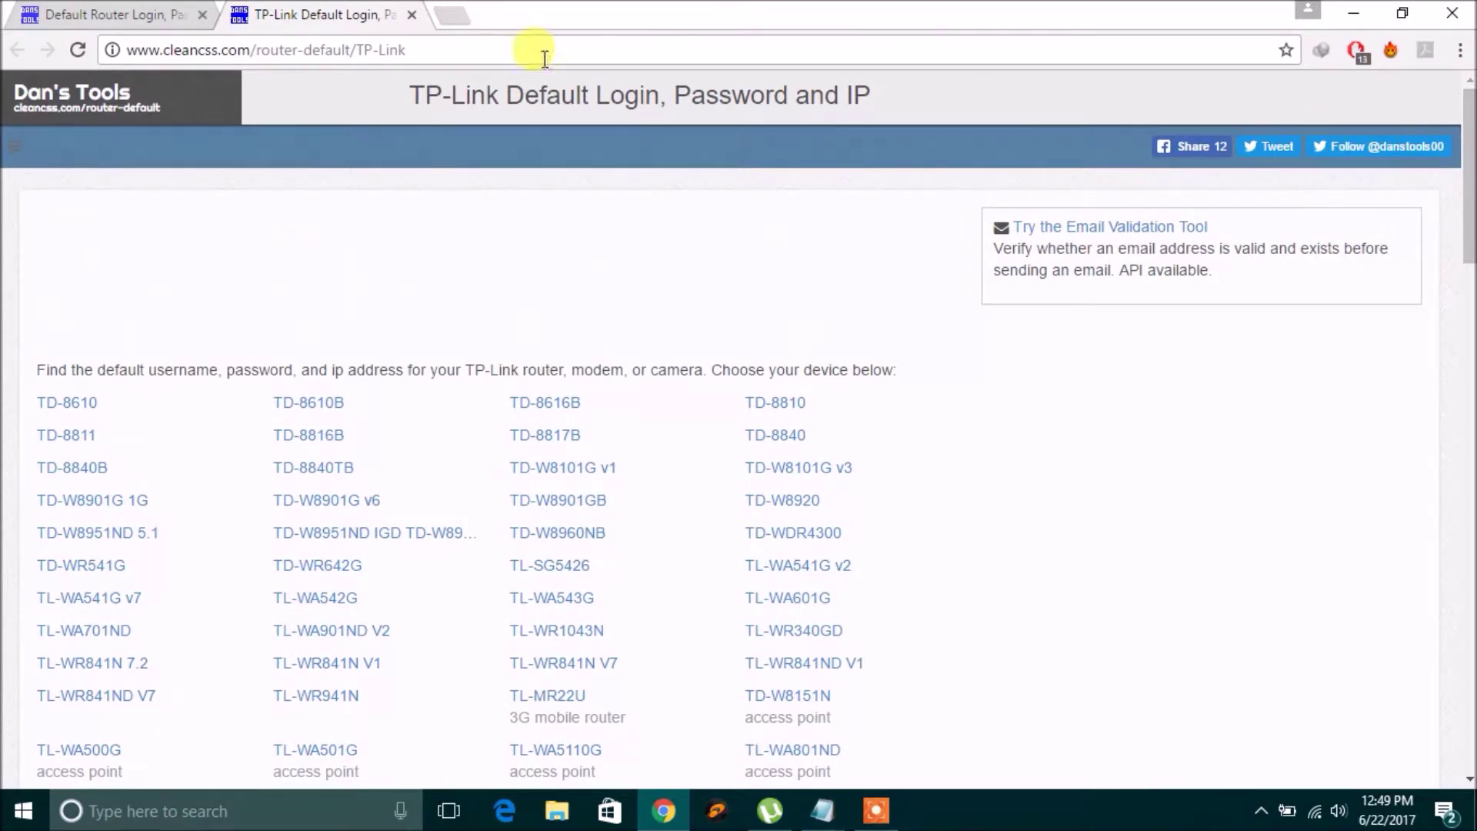
{"action": "left_click_drag", "start_coordinate": [1466, 240], "coordinate": [1467, 250]}
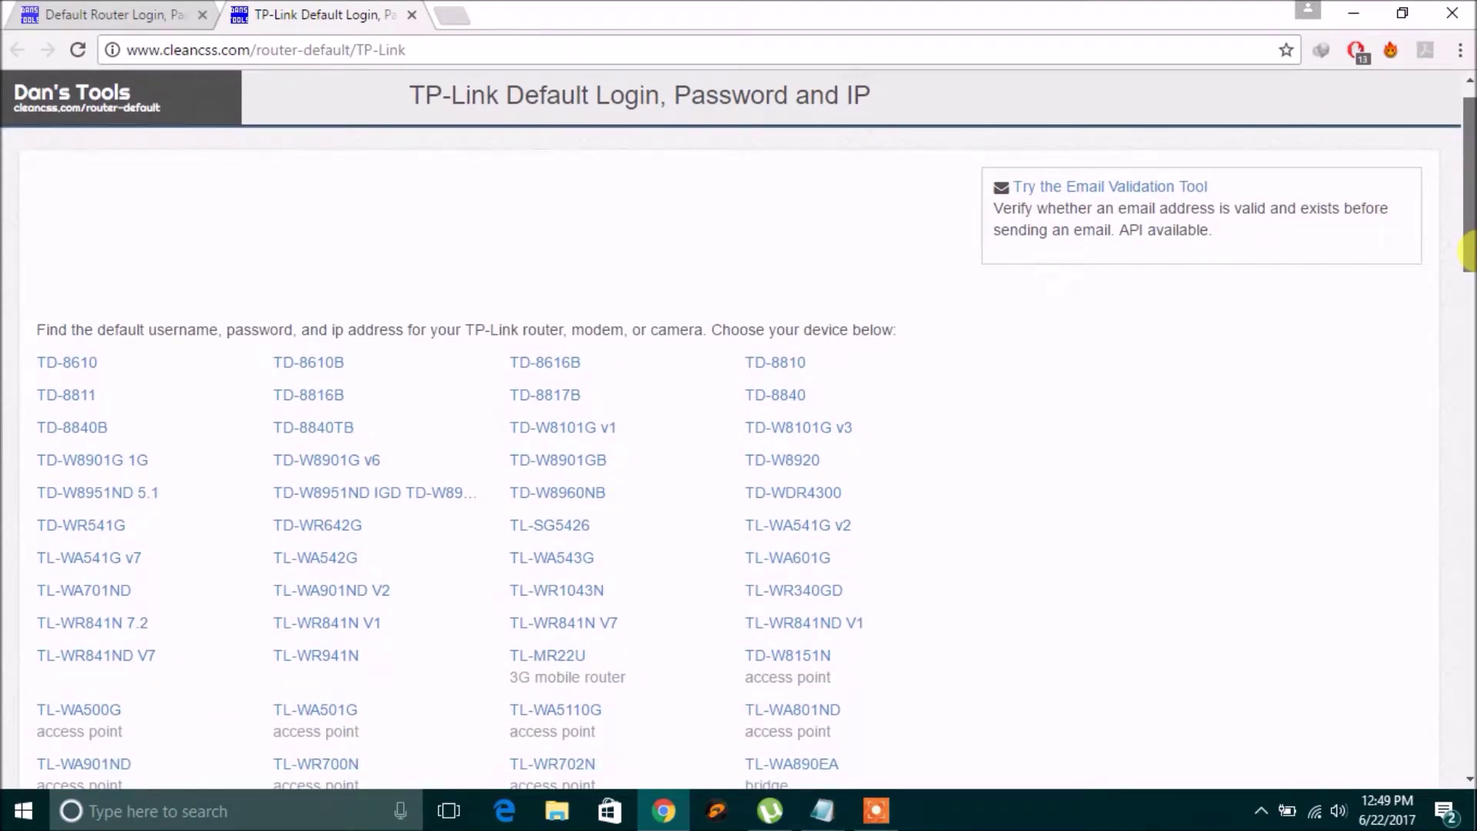
{"action": "left_click_drag", "start_coordinate": [1468, 250], "coordinate": [1468, 251]}
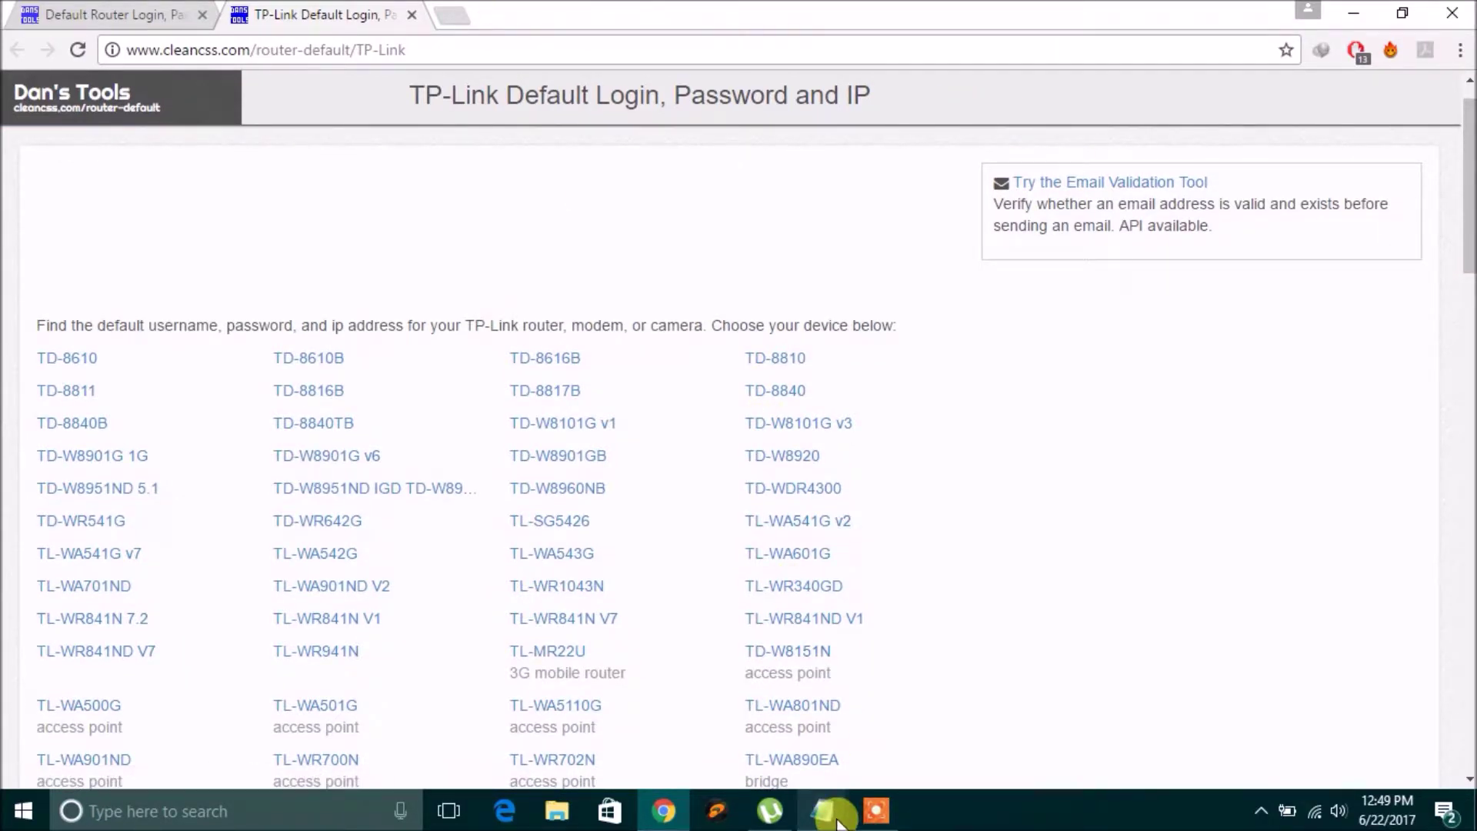
{"action": "mouse_move", "coordinate": [837, 822]}
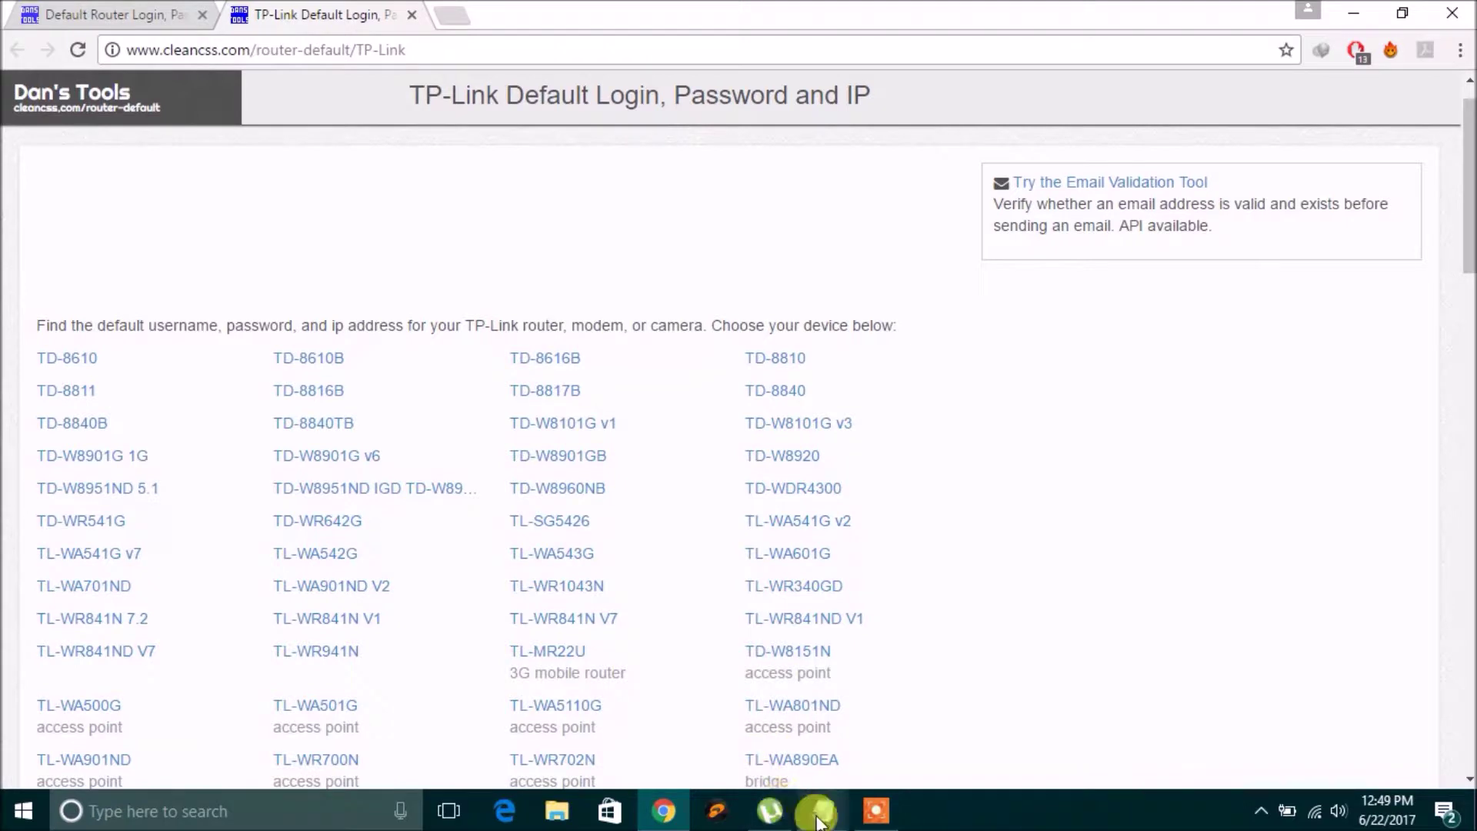
{"action": "left_click", "coordinate": [765, 772]}
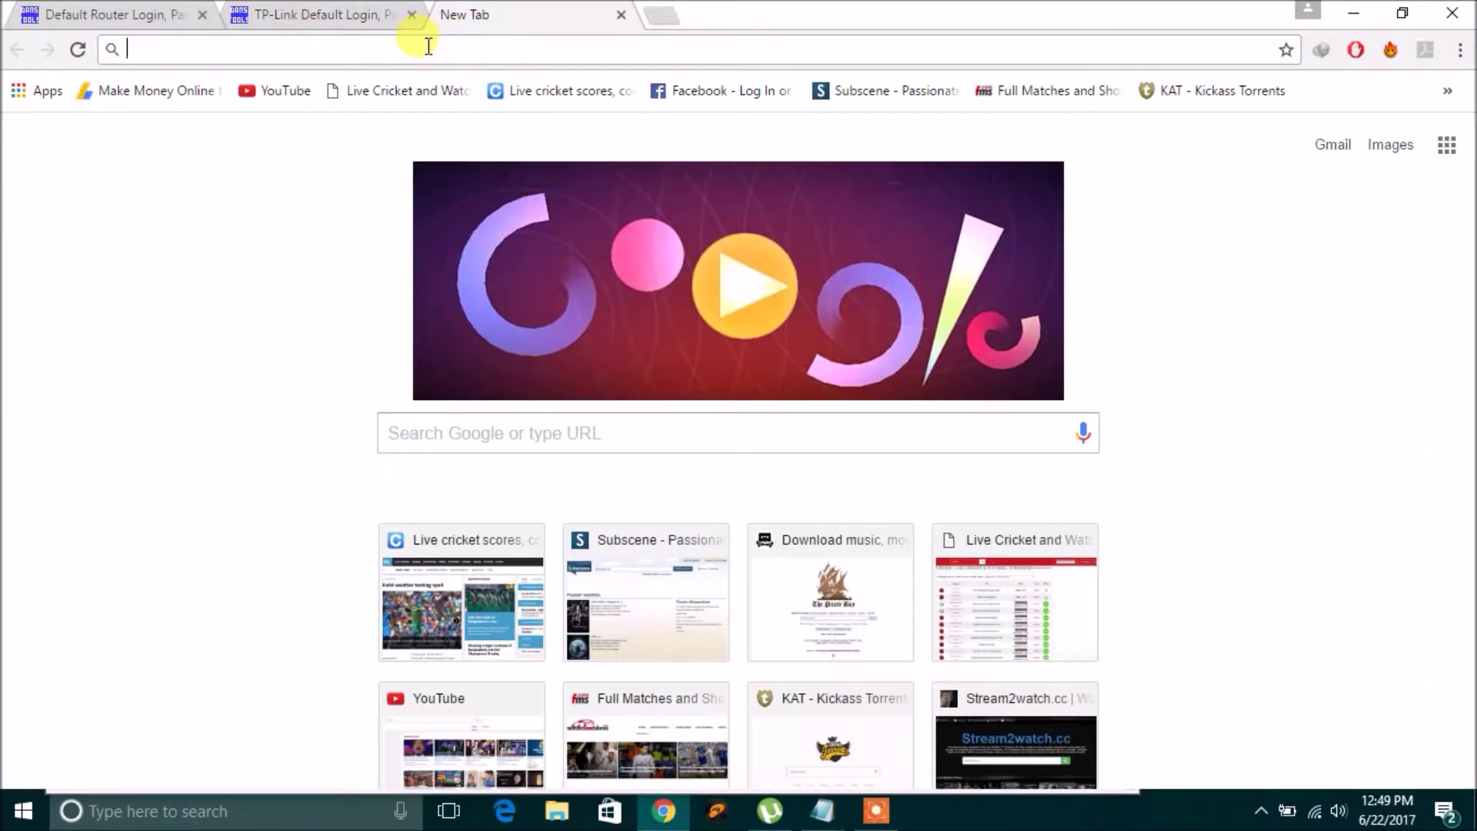
Paste 192.168.0.1 into the new tab's address bar and load the router Status page.
{"action": "type", "text": "192.168.0.1"}
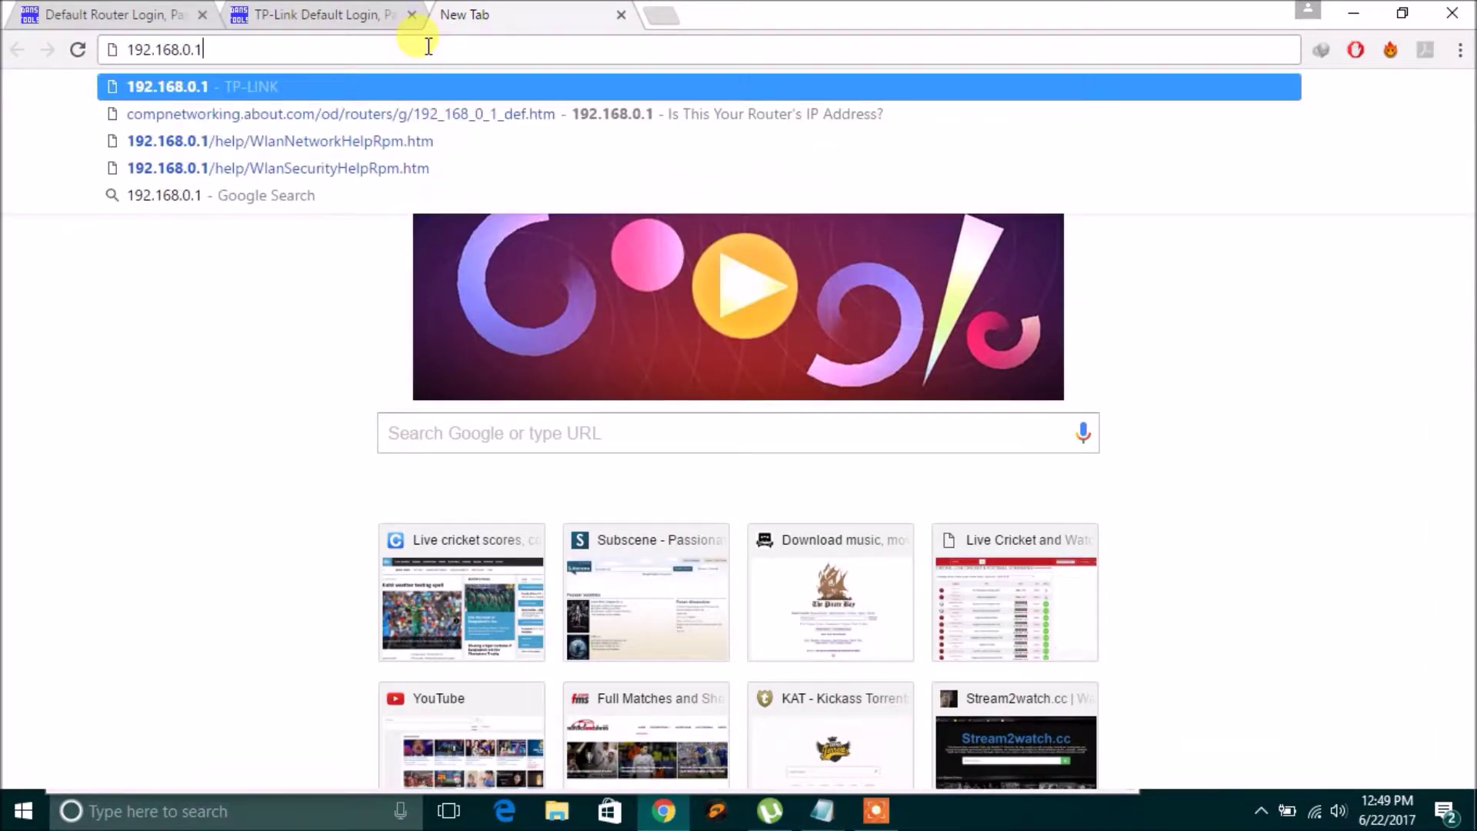
{"action": "key", "text": "Return"}
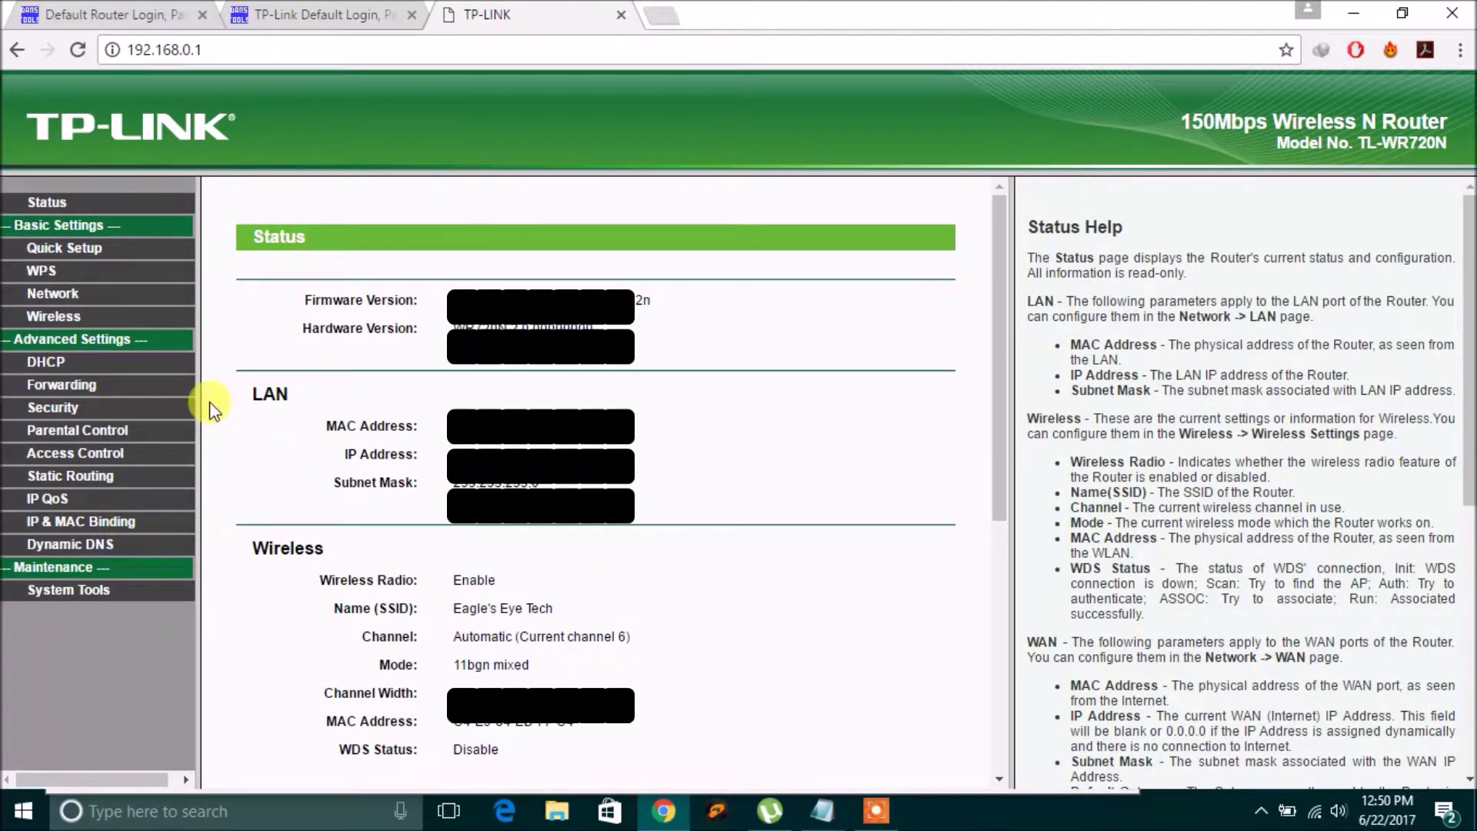
Review Wireless Security, then return to Wireless Settings and select the SSID1 name 'Eagle's Eye Tech'.
{"action": "left_click", "coordinate": [63, 317]}
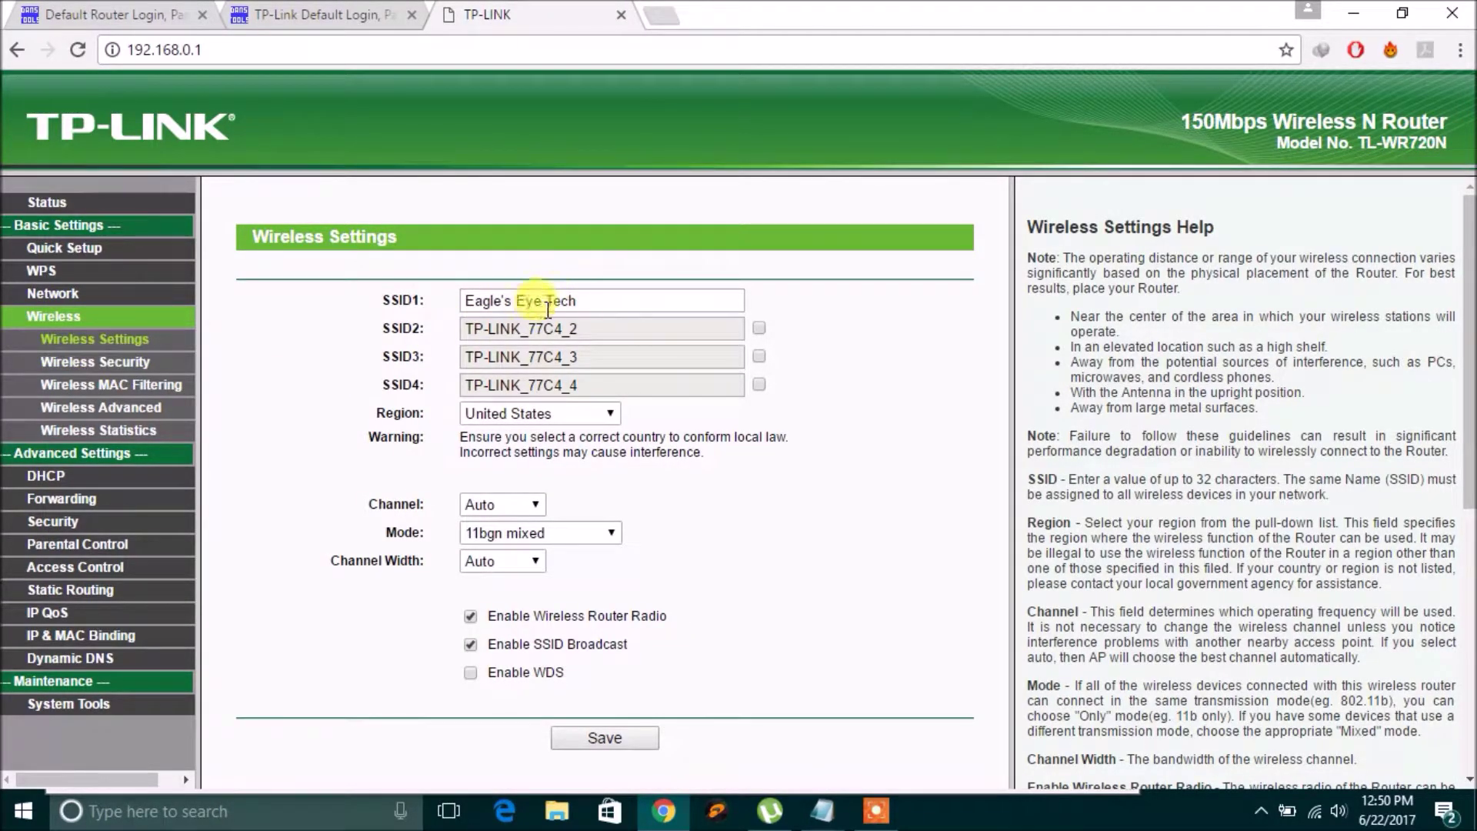
{"action": "left_click", "coordinate": [123, 362]}
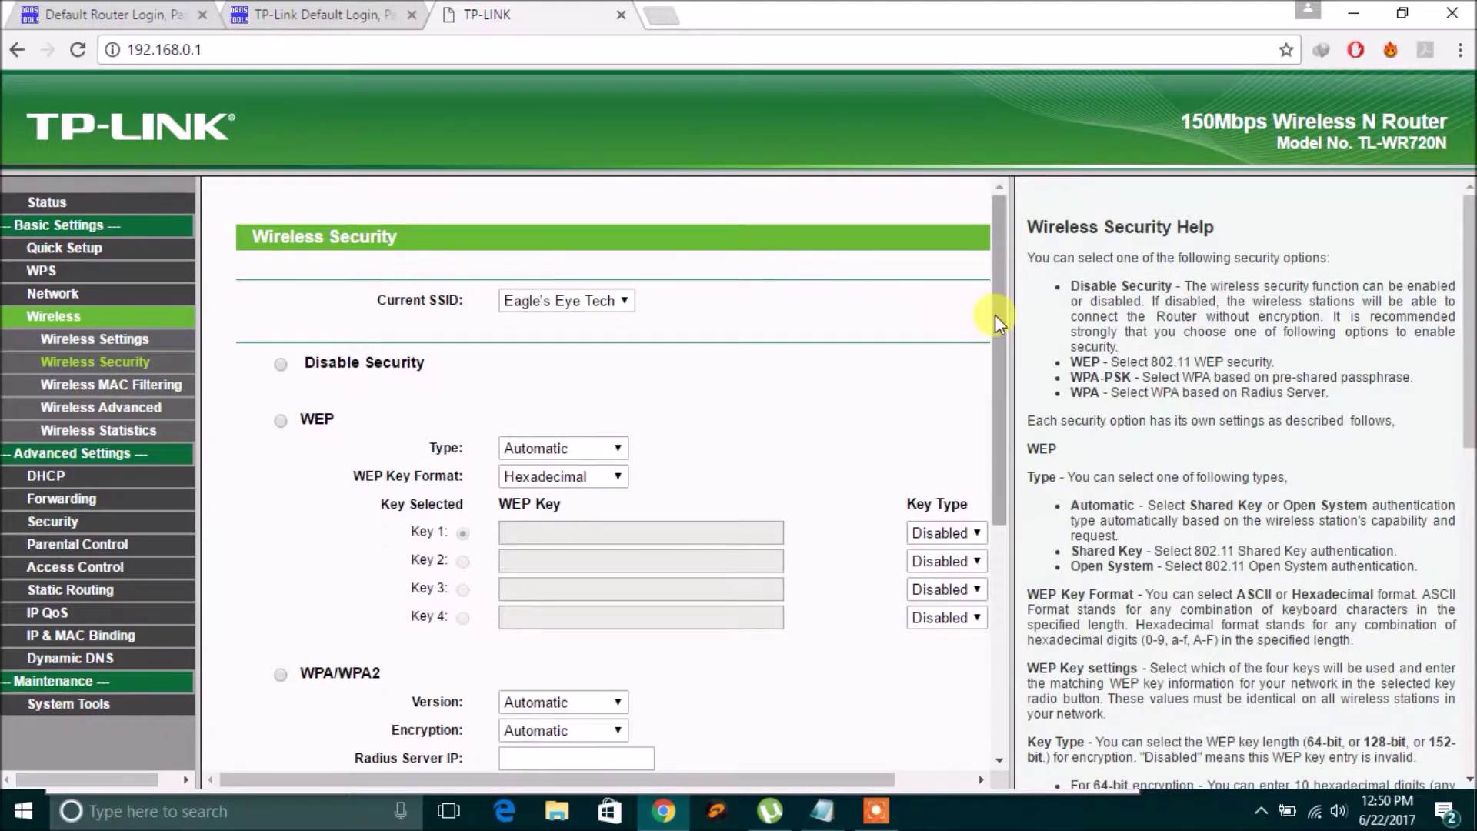
{"action": "left_click_drag", "start_coordinate": [995, 316], "coordinate": [981, 550]}
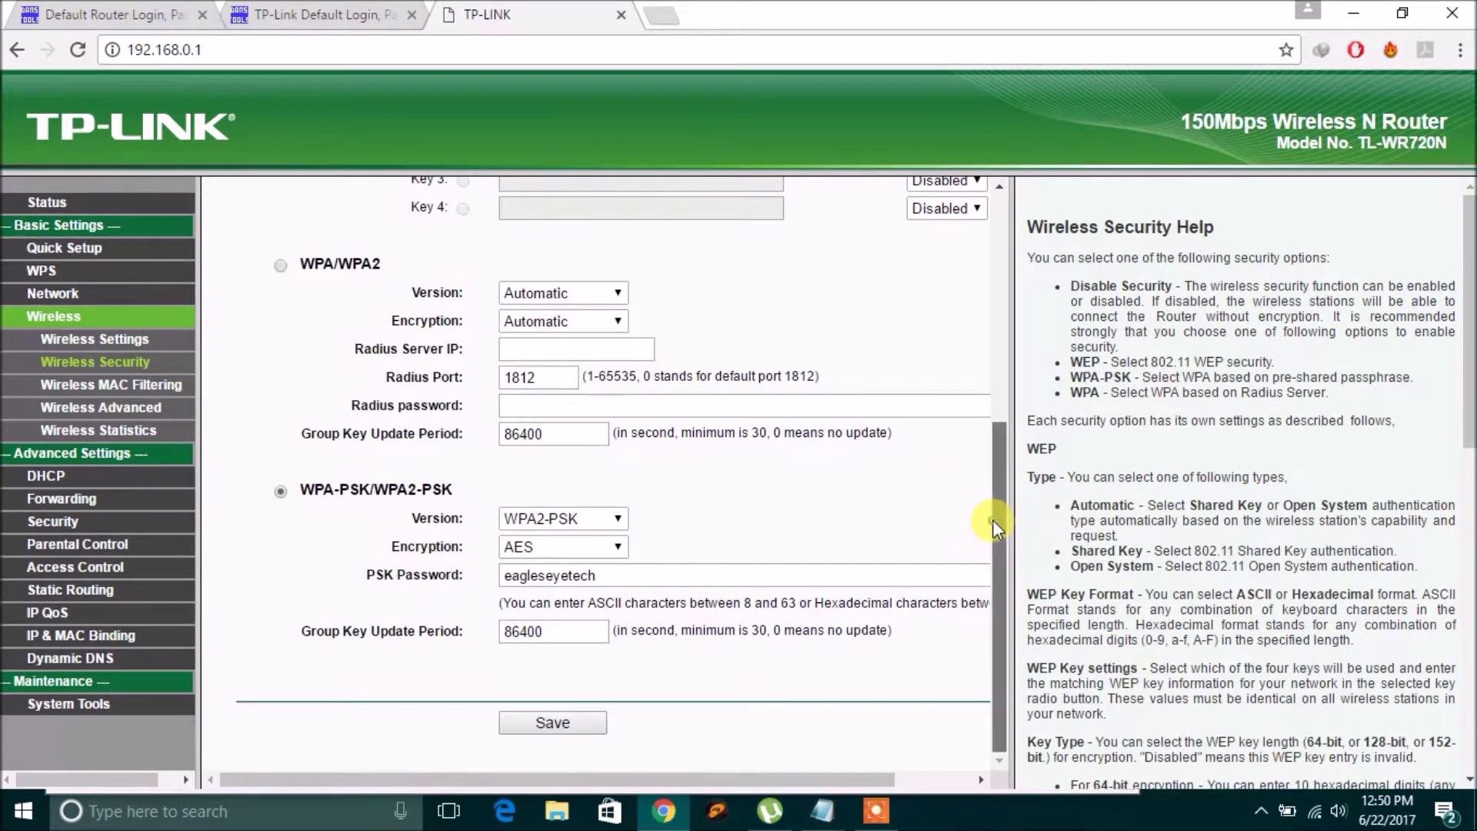
{"action": "scroll", "coordinate": [992, 524], "scroll_direction": "up", "scroll_amount": 5}
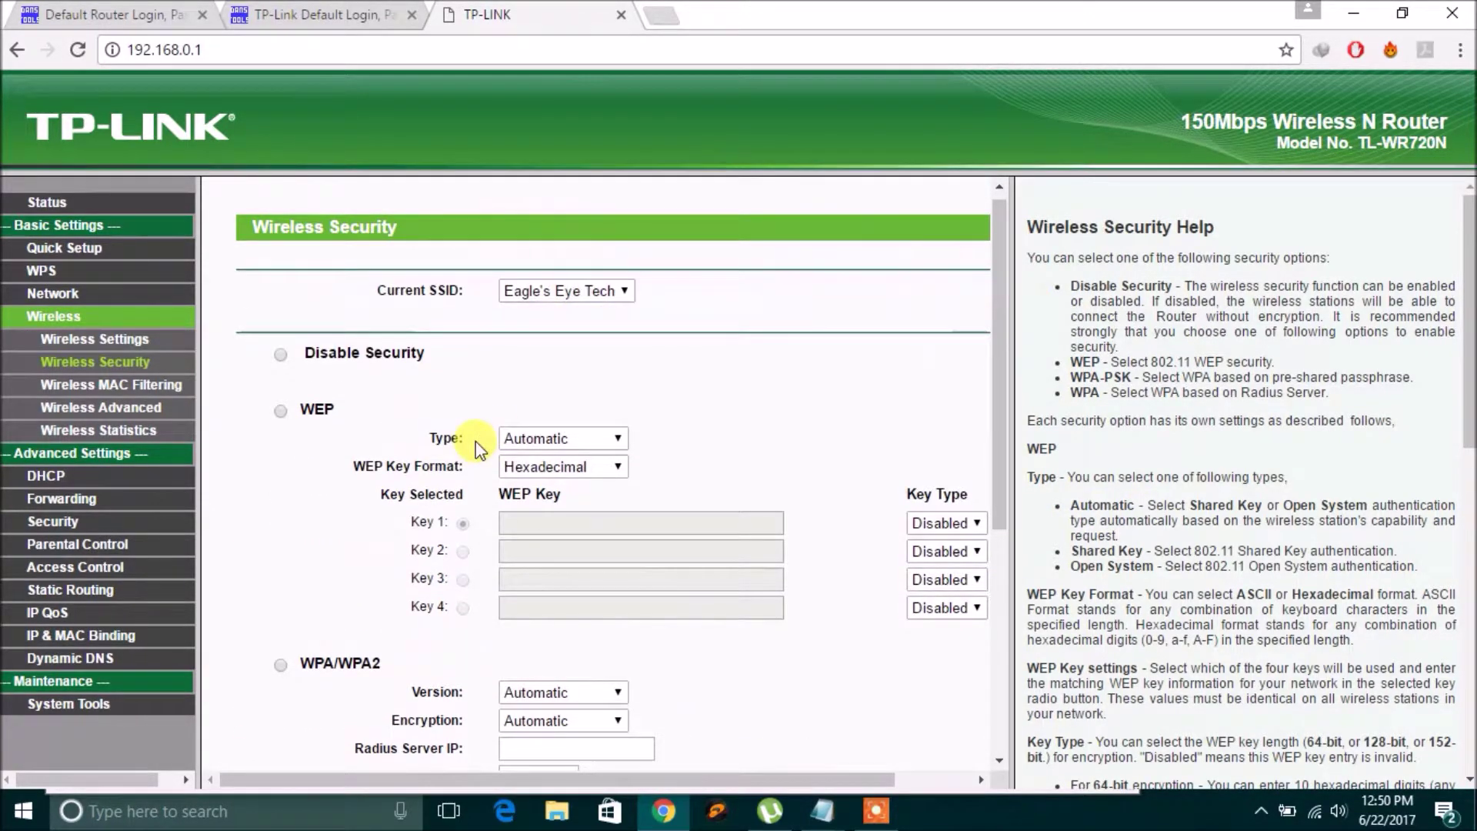
{"action": "left_click", "coordinate": [119, 337]}
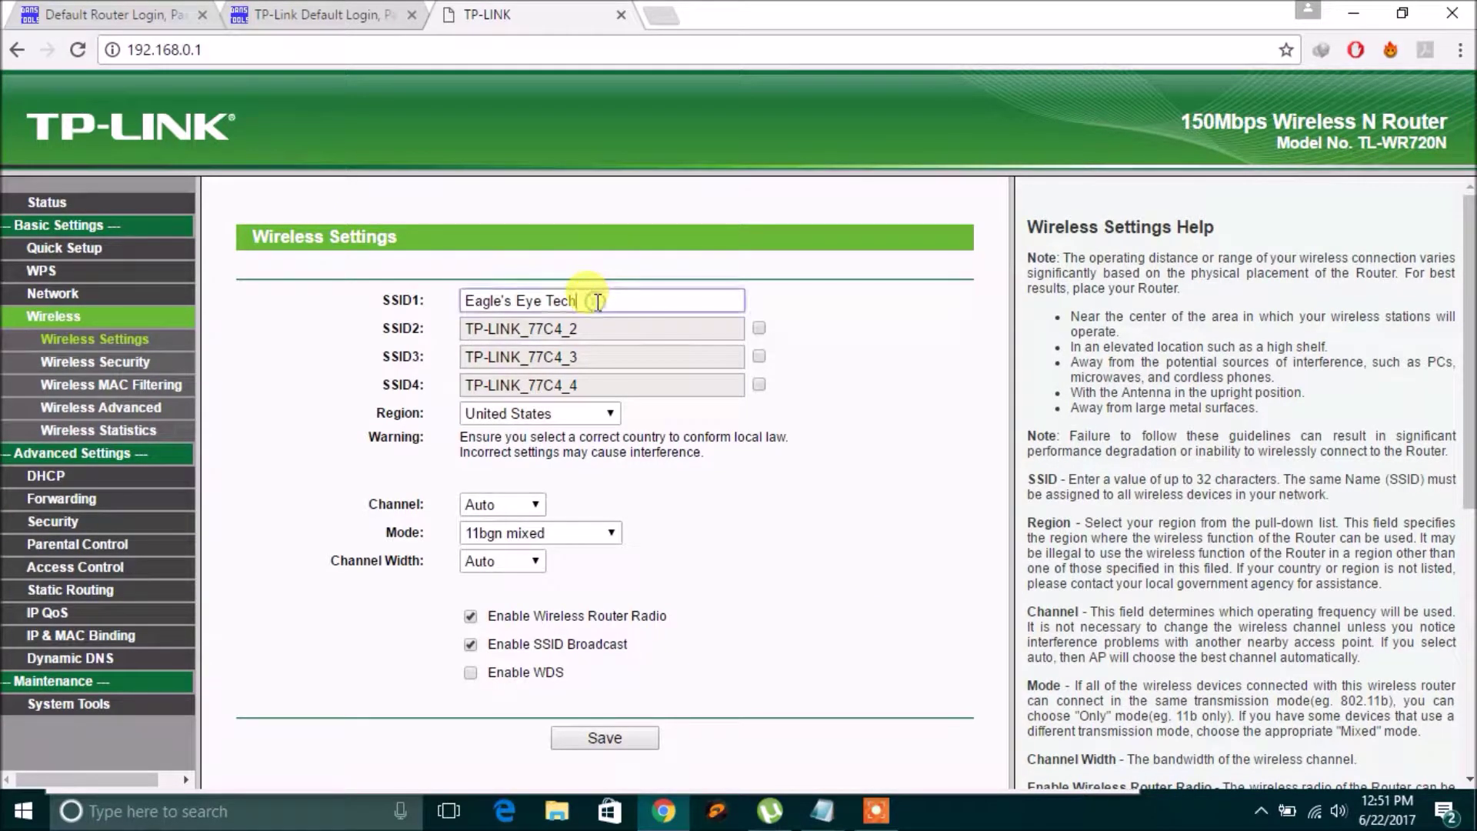
{"action": "left_click_drag", "start_coordinate": [599, 302], "coordinate": [457, 301]}
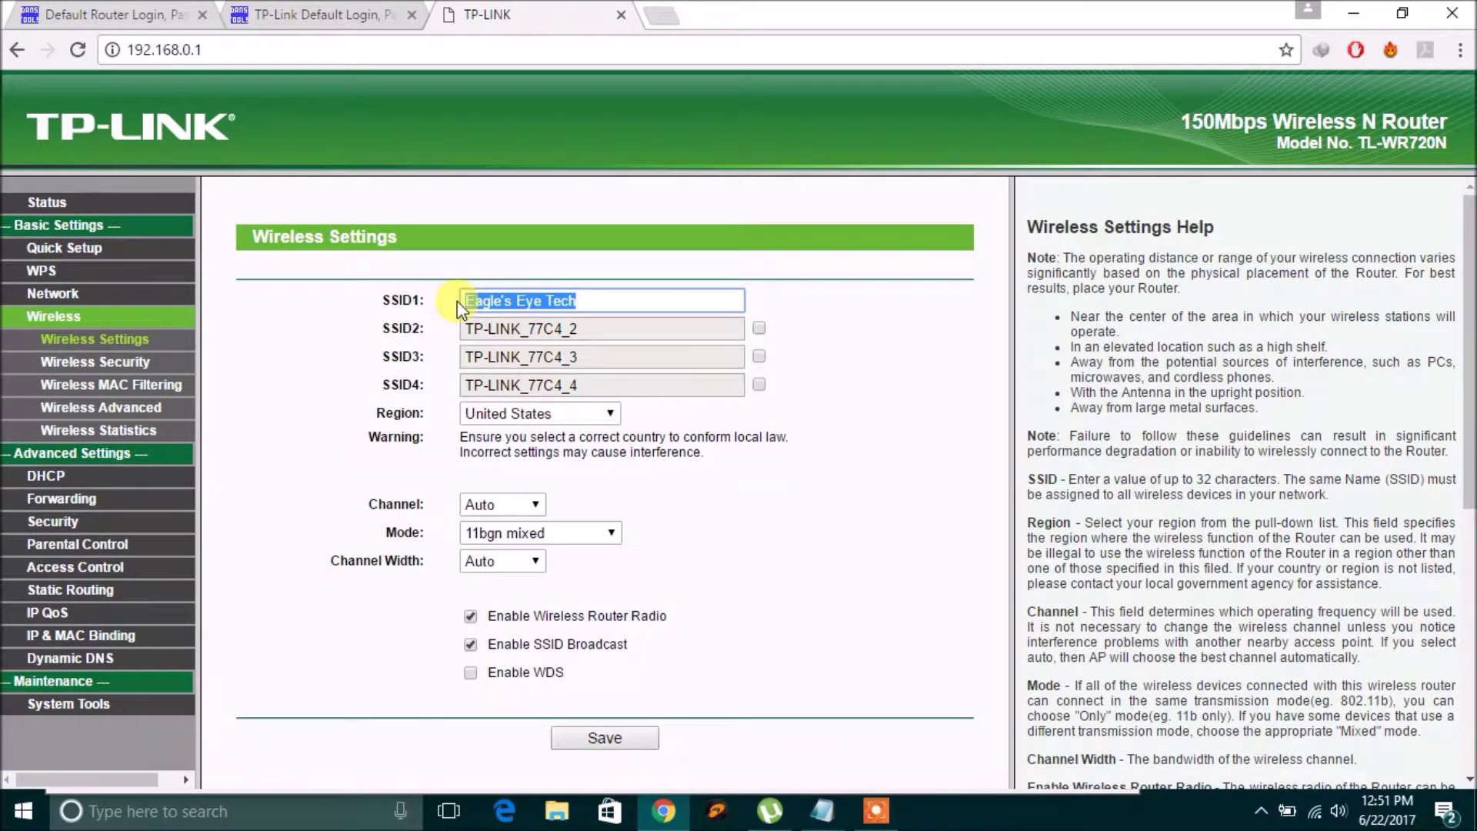
Rename SSID1 from 'Eagle's Eye Tech' to 'TP', save it, and go to the Reboot page.
{"action": "key", "text": "BackSpace"}
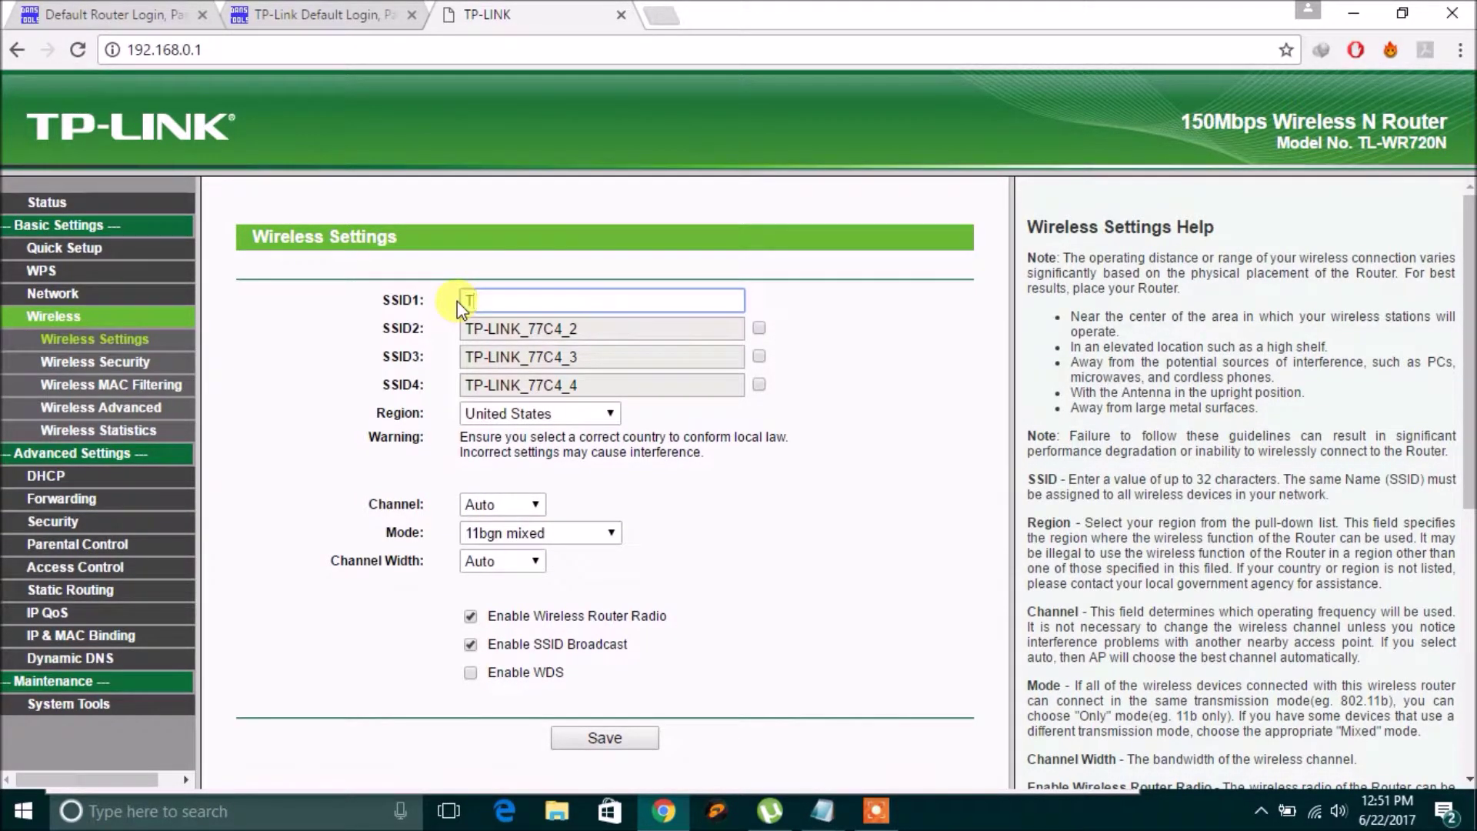
{"action": "type", "text": "TP"}
{"action": "key", "text": "Return"}
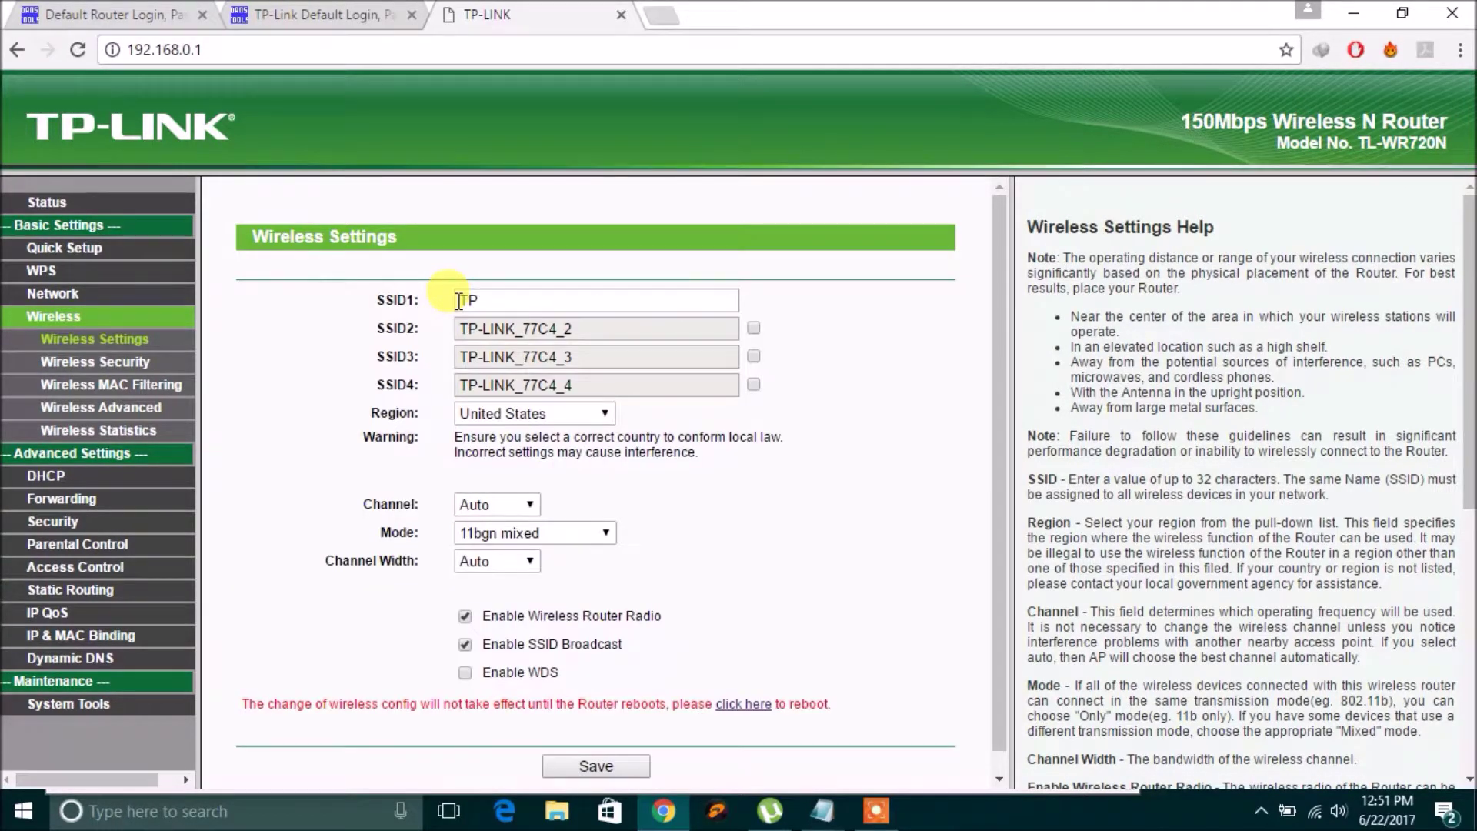
{"action": "left_click", "coordinate": [507, 301]}
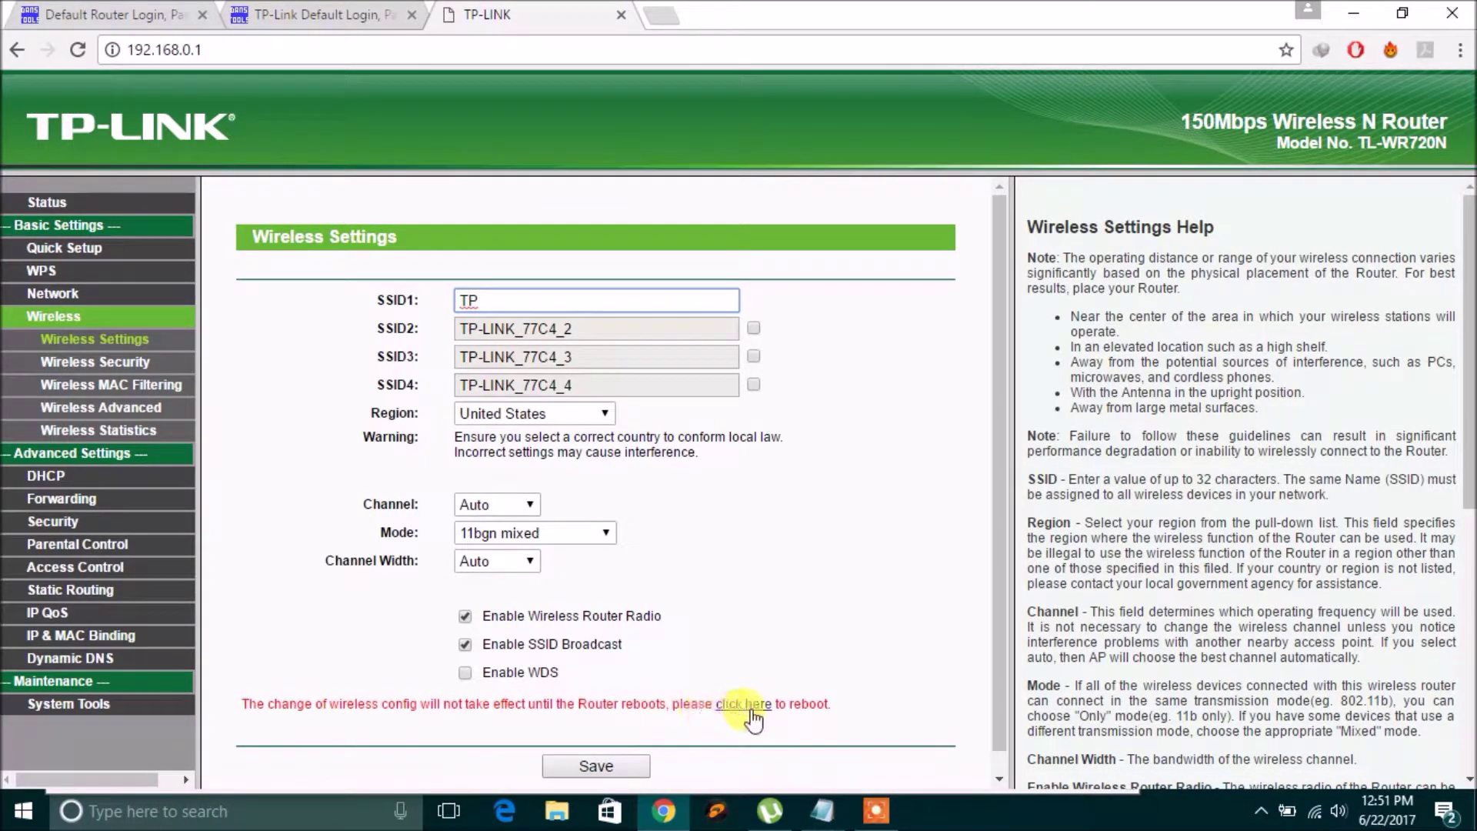
{"action": "left_click", "coordinate": [600, 767]}
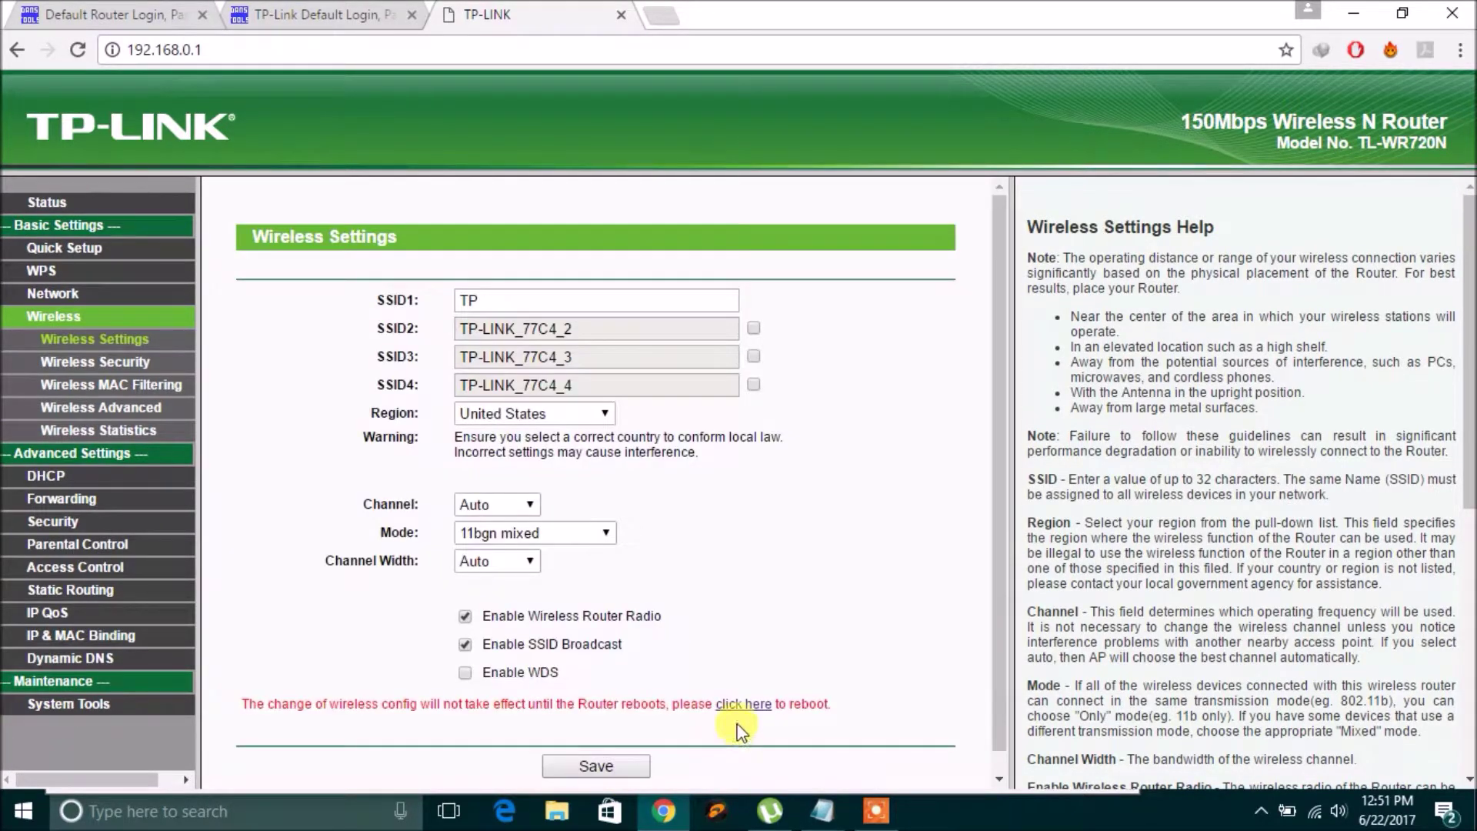
{"action": "left_click", "coordinate": [743, 703]}
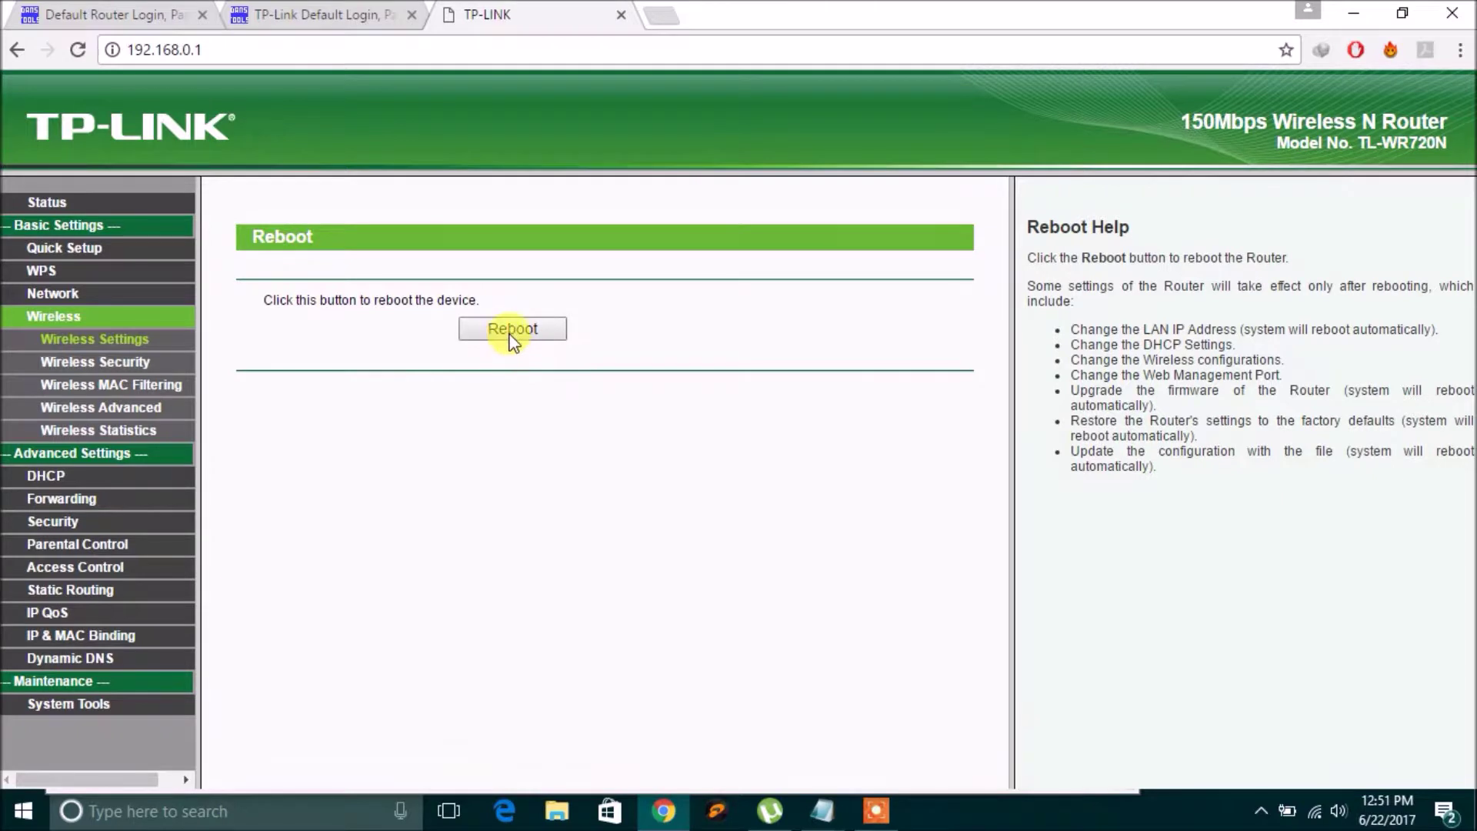
Start the router reboot and confirm it with OK.
{"action": "left_click", "coordinate": [511, 331]}
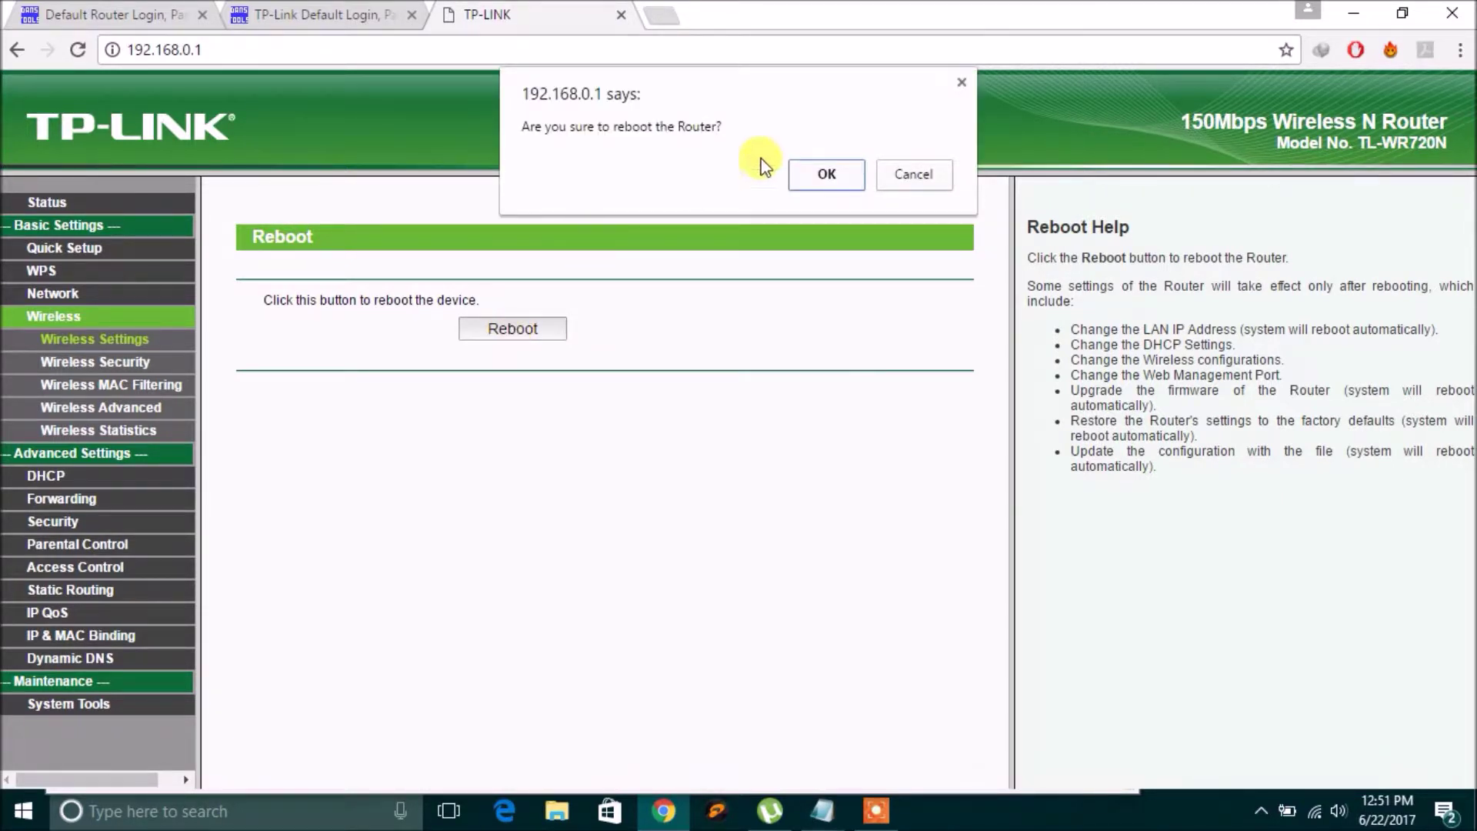
{"action": "left_click", "coordinate": [817, 171]}
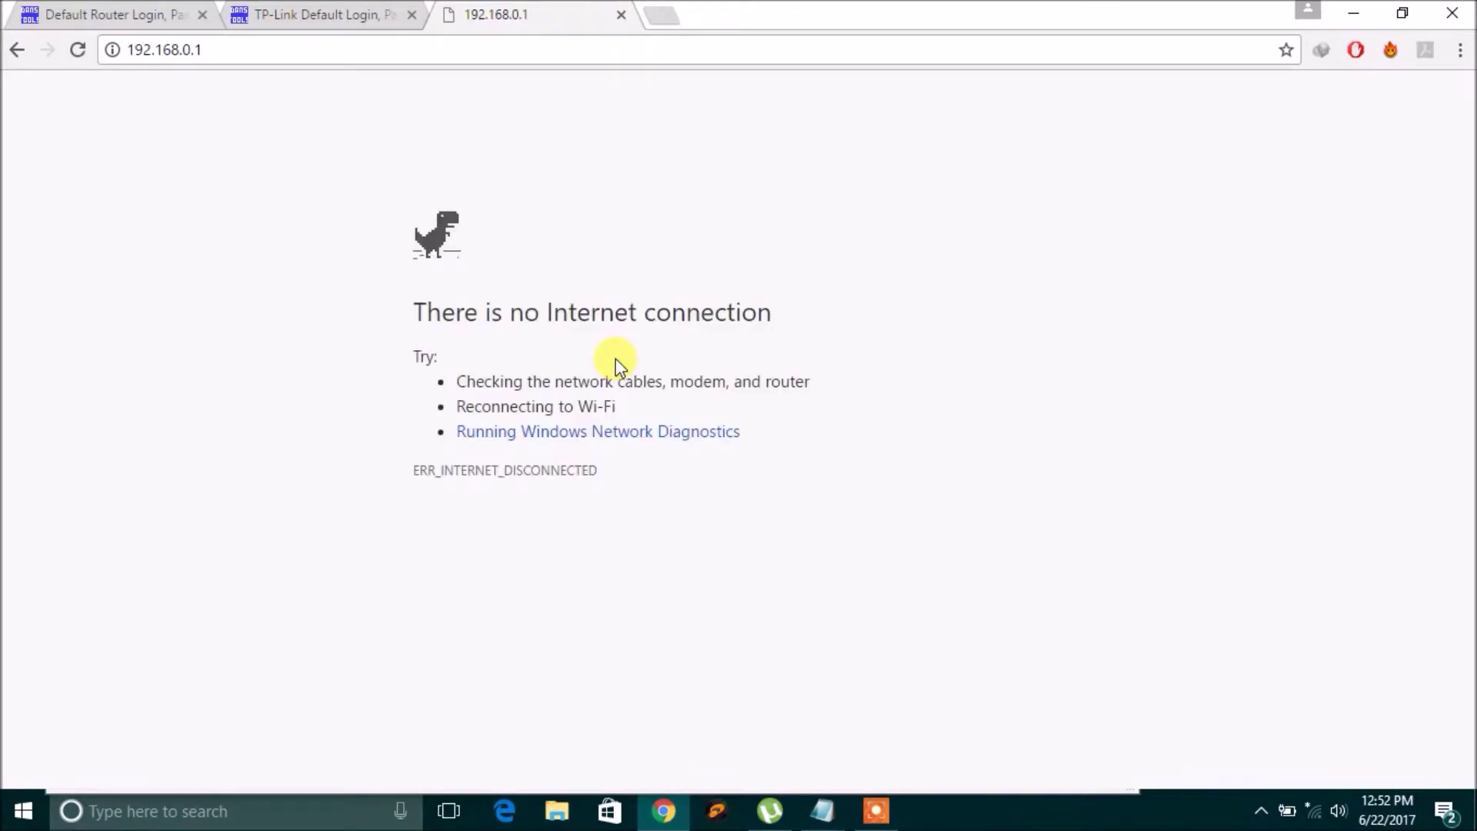
Close the unreachable 192.168.0.1 router tab and start a fresh blank tab.
{"action": "left_click", "coordinate": [627, 21]}
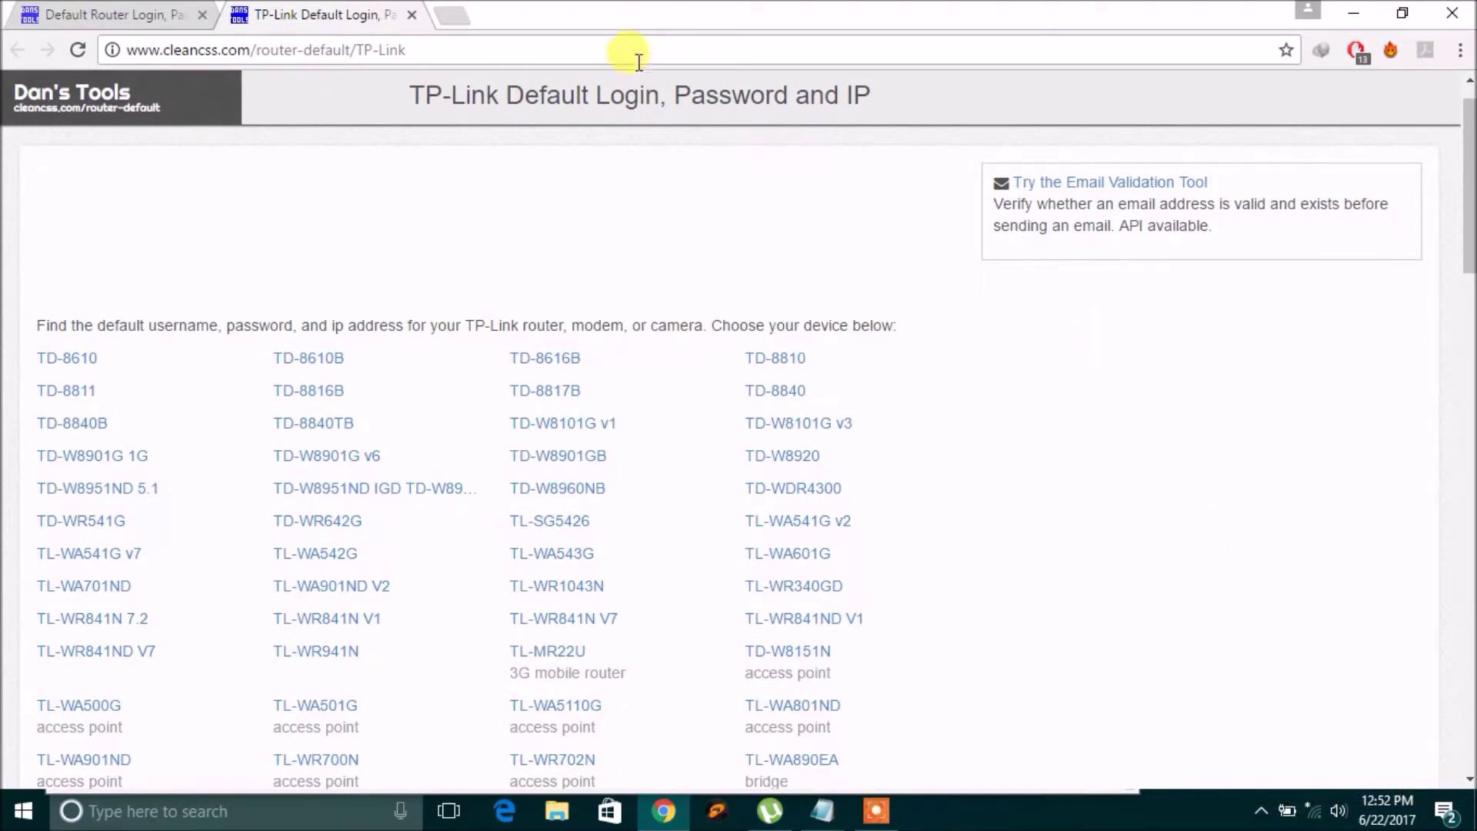
{"action": "left_click", "coordinate": [454, 14]}
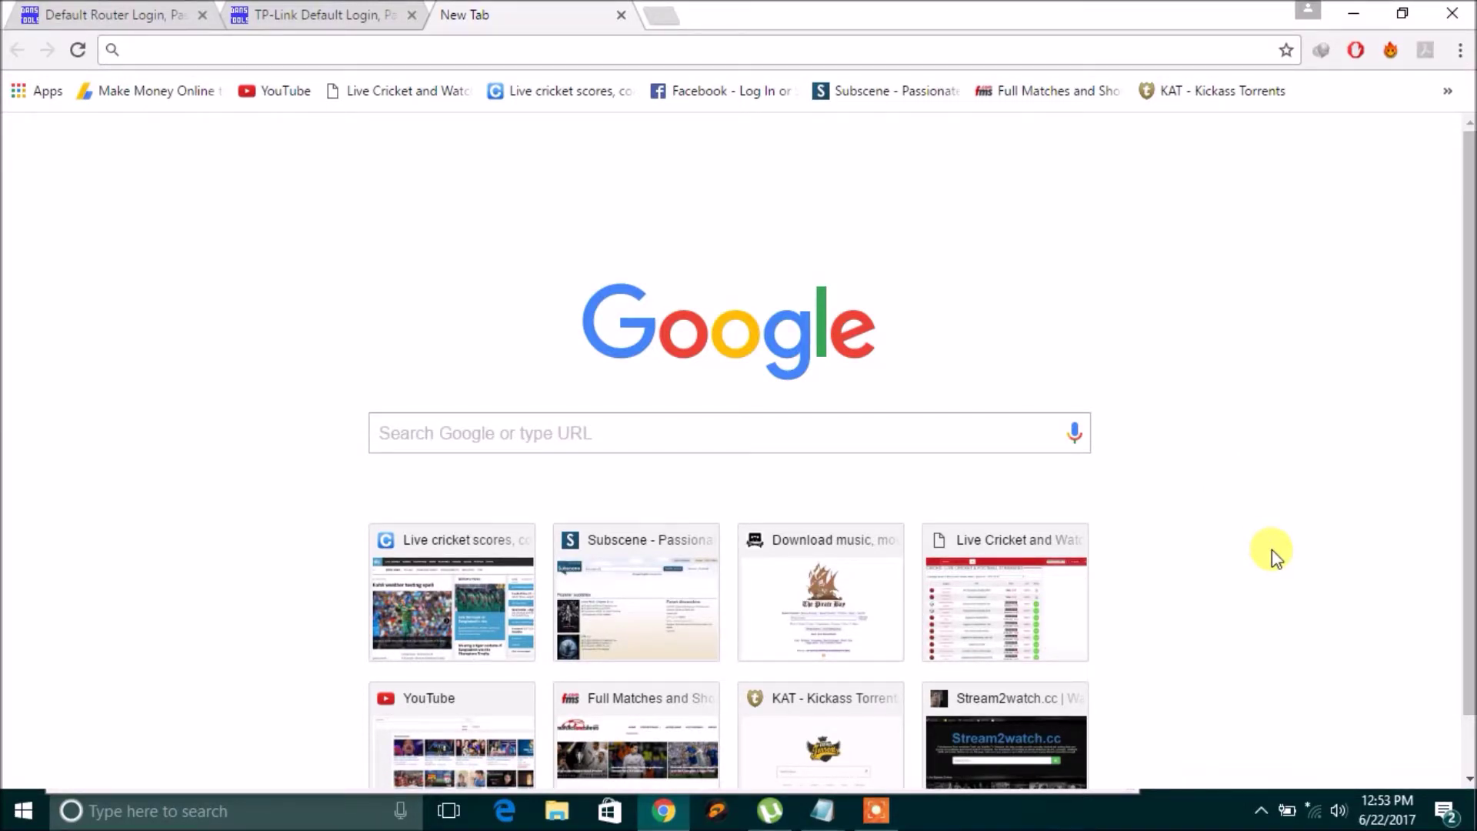
Try joining the TP Wi-Fi network with the security key, then dismiss the failed-connection message.
{"action": "left_click", "coordinate": [1318, 817]}
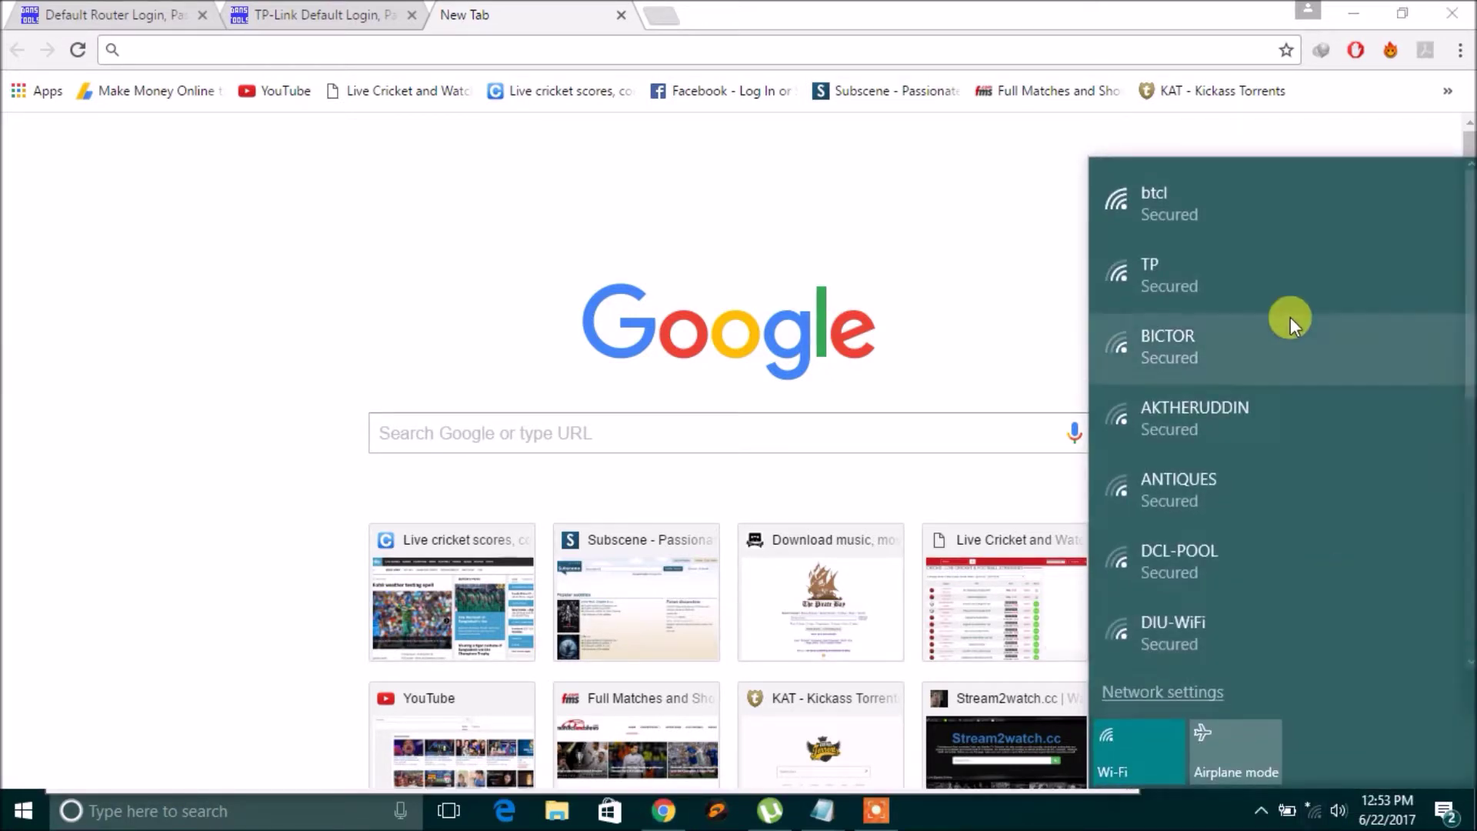
{"action": "left_click", "coordinate": [1181, 262]}
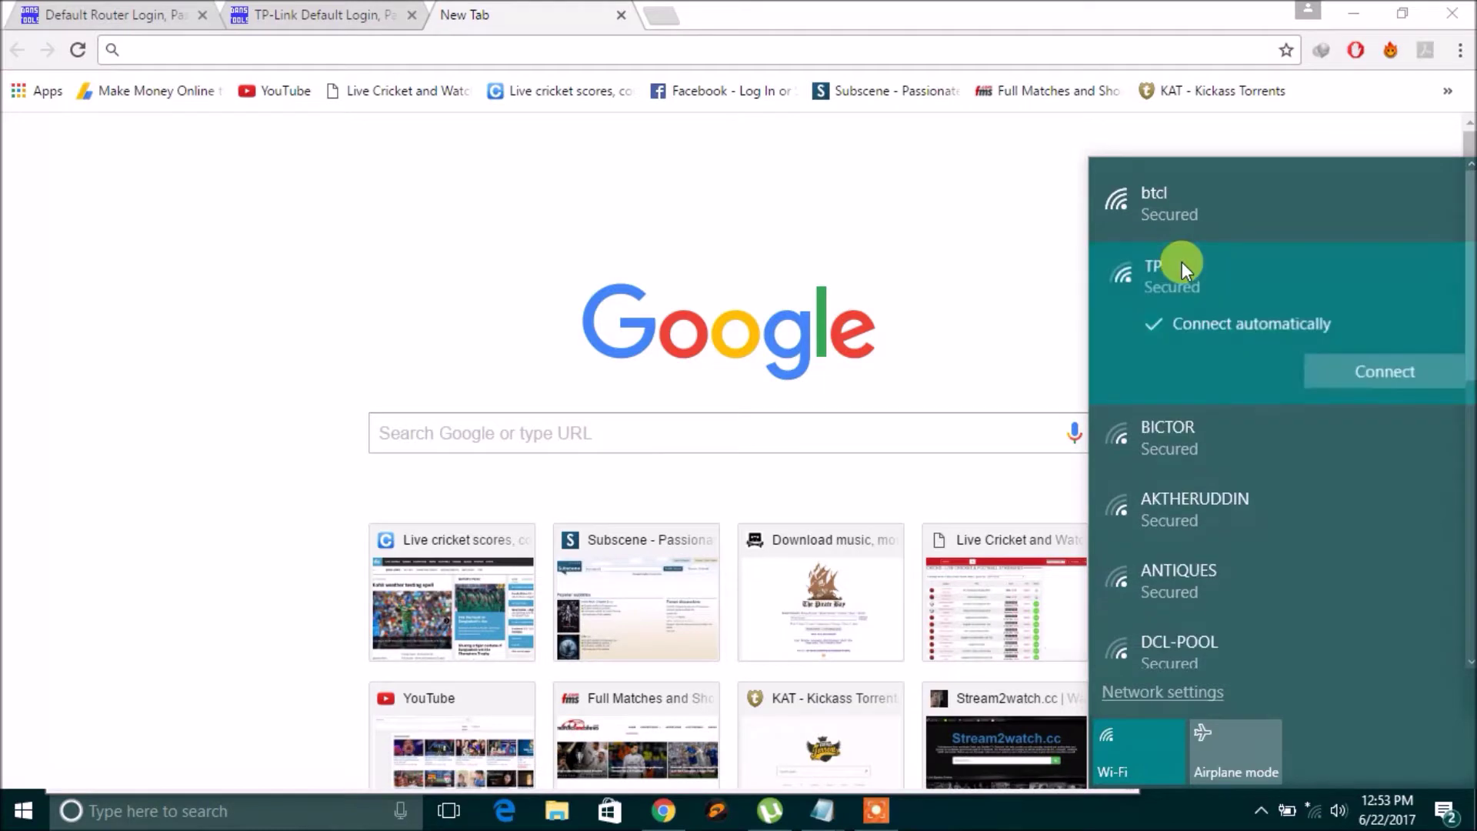
{"action": "left_click", "coordinate": [1367, 377]}
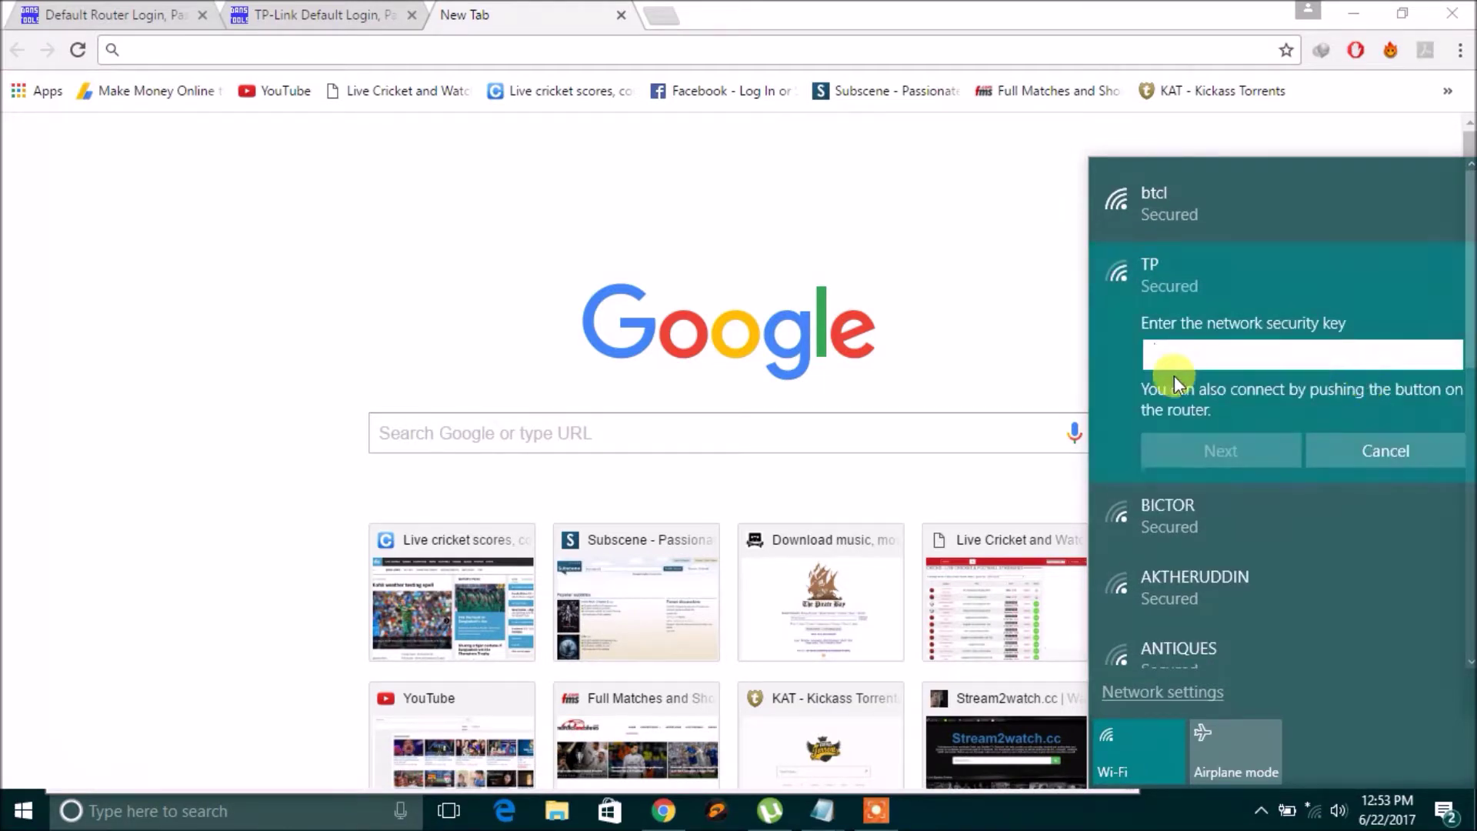
{"action": "type", "text": "1234567890123"}
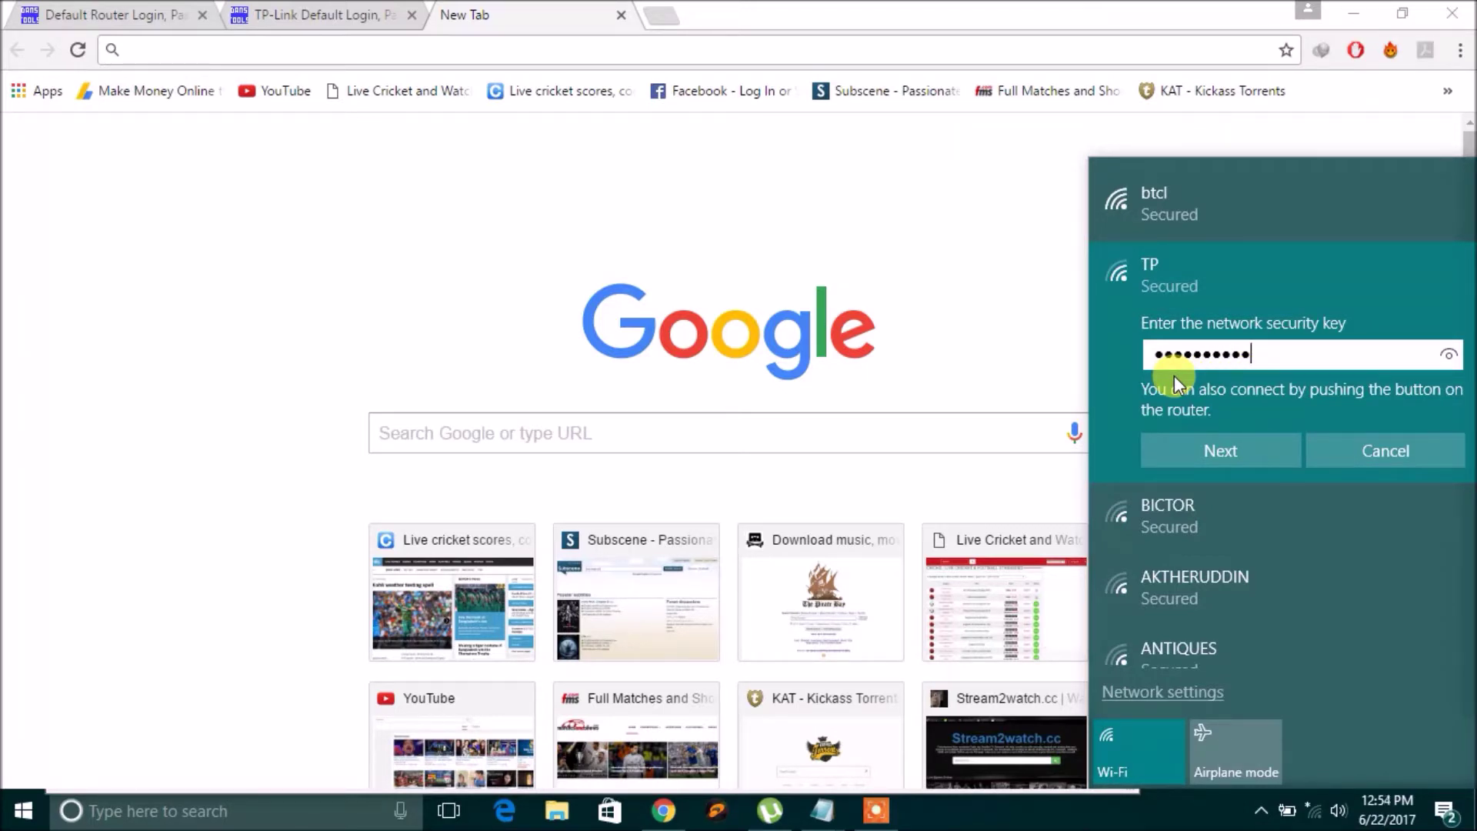
{"action": "type", "text": "4"}
{"action": "left_click", "coordinate": [1240, 450]}
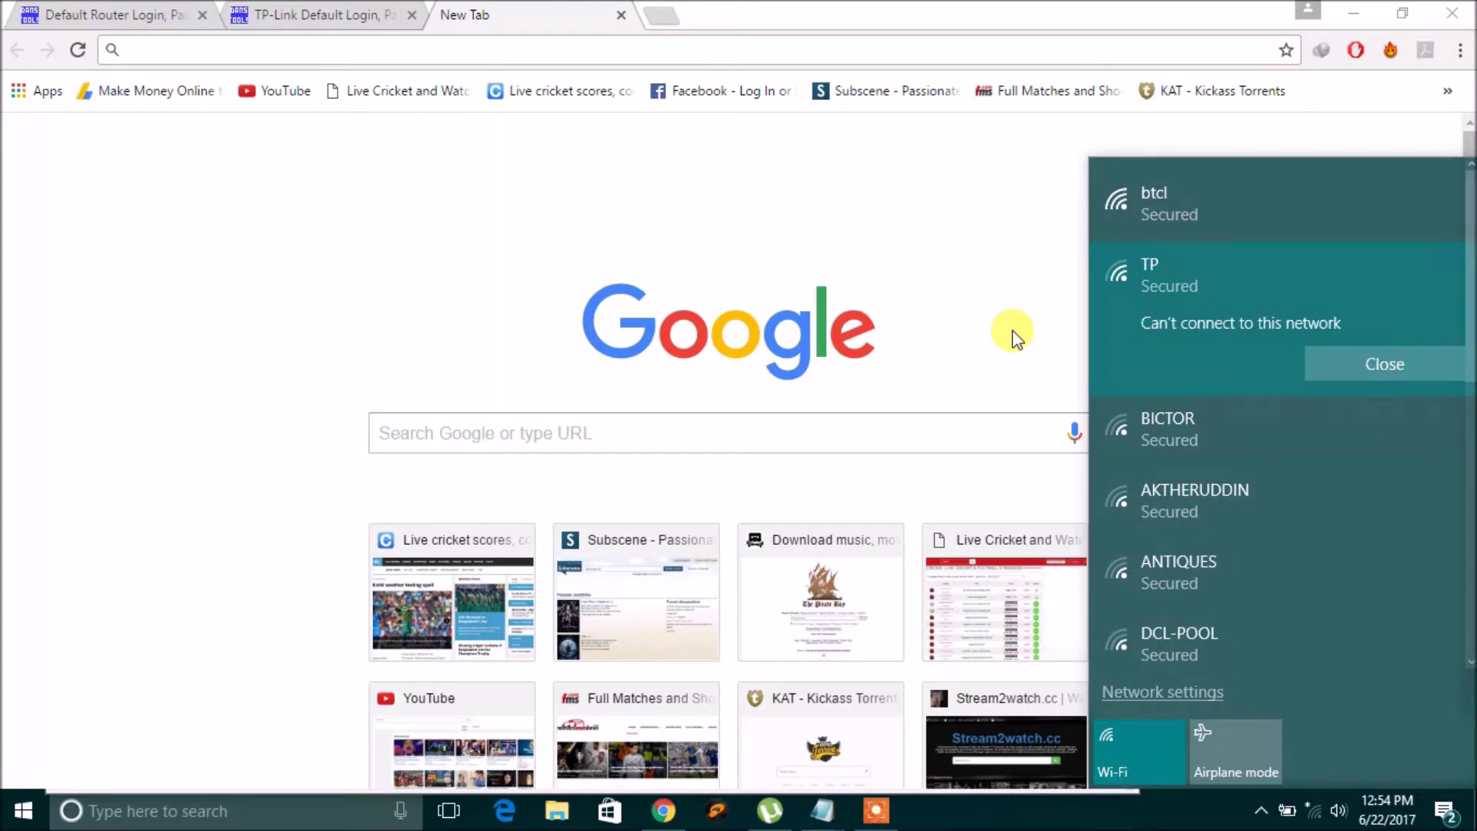
{"action": "left_click", "coordinate": [1354, 369]}
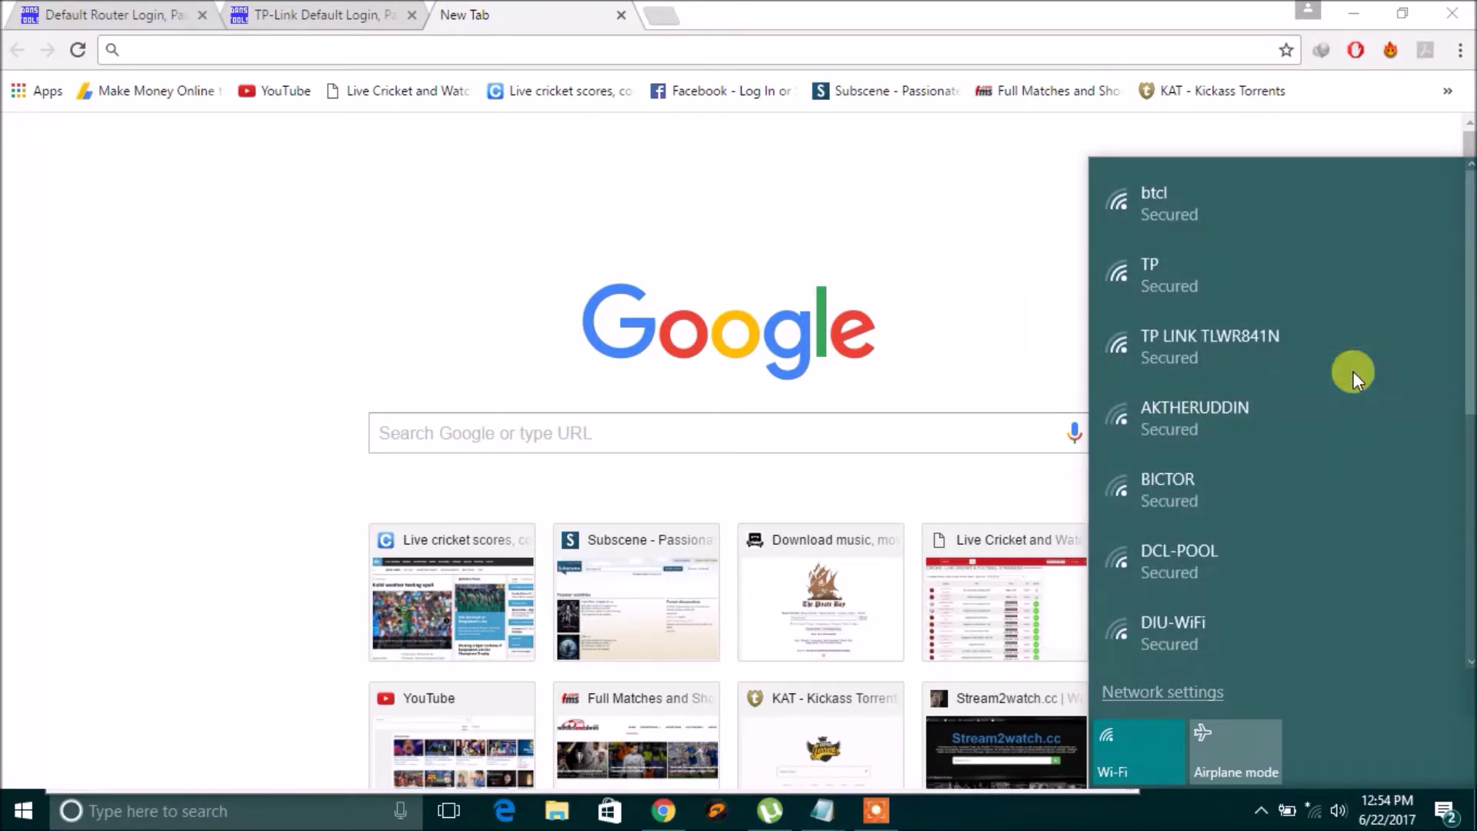
Retry TP with the security key re-entered and dismiss the second failure message.
{"action": "left_click", "coordinate": [1164, 288]}
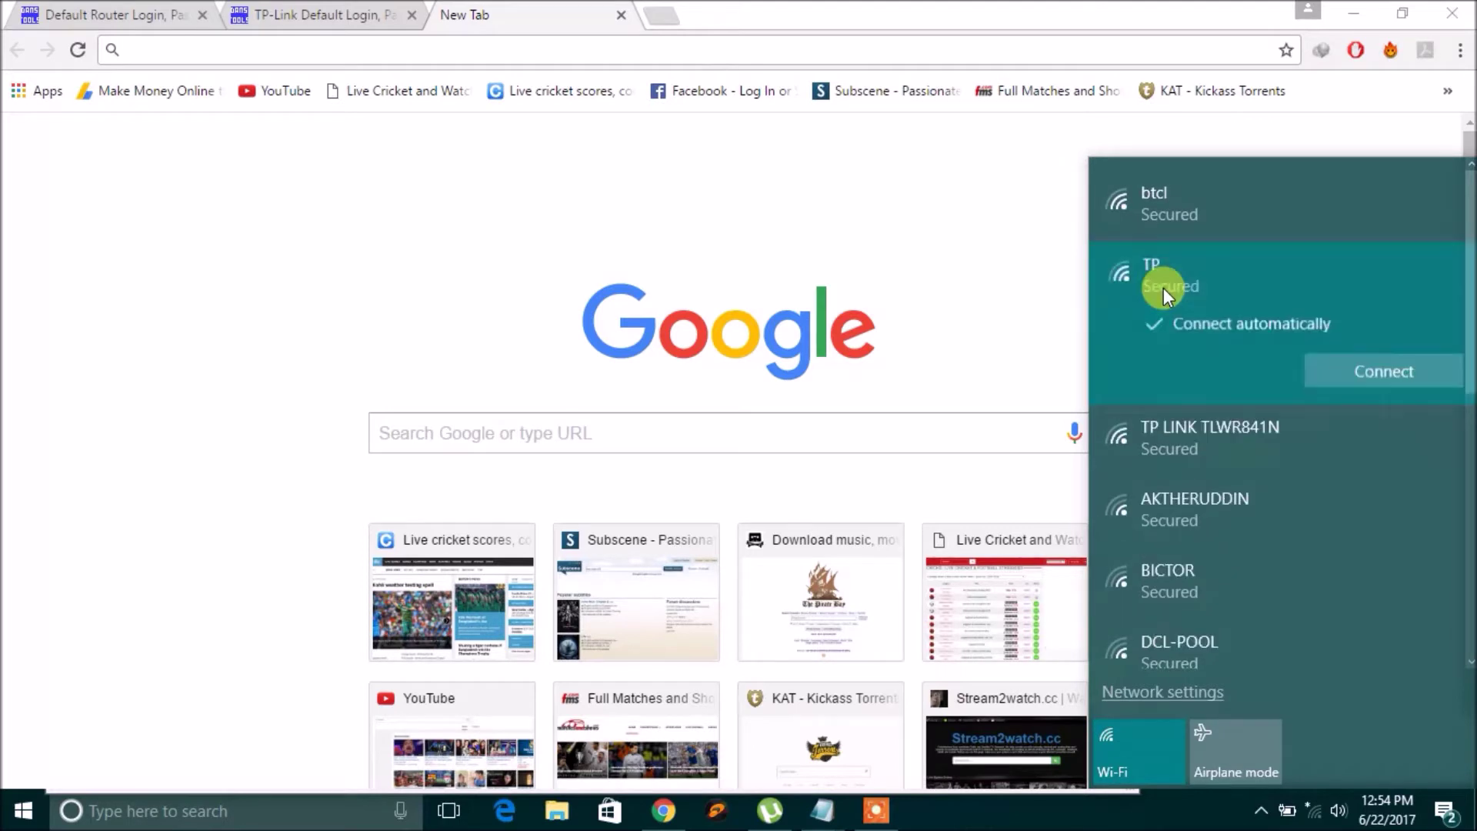
{"action": "left_click", "coordinate": [1351, 373]}
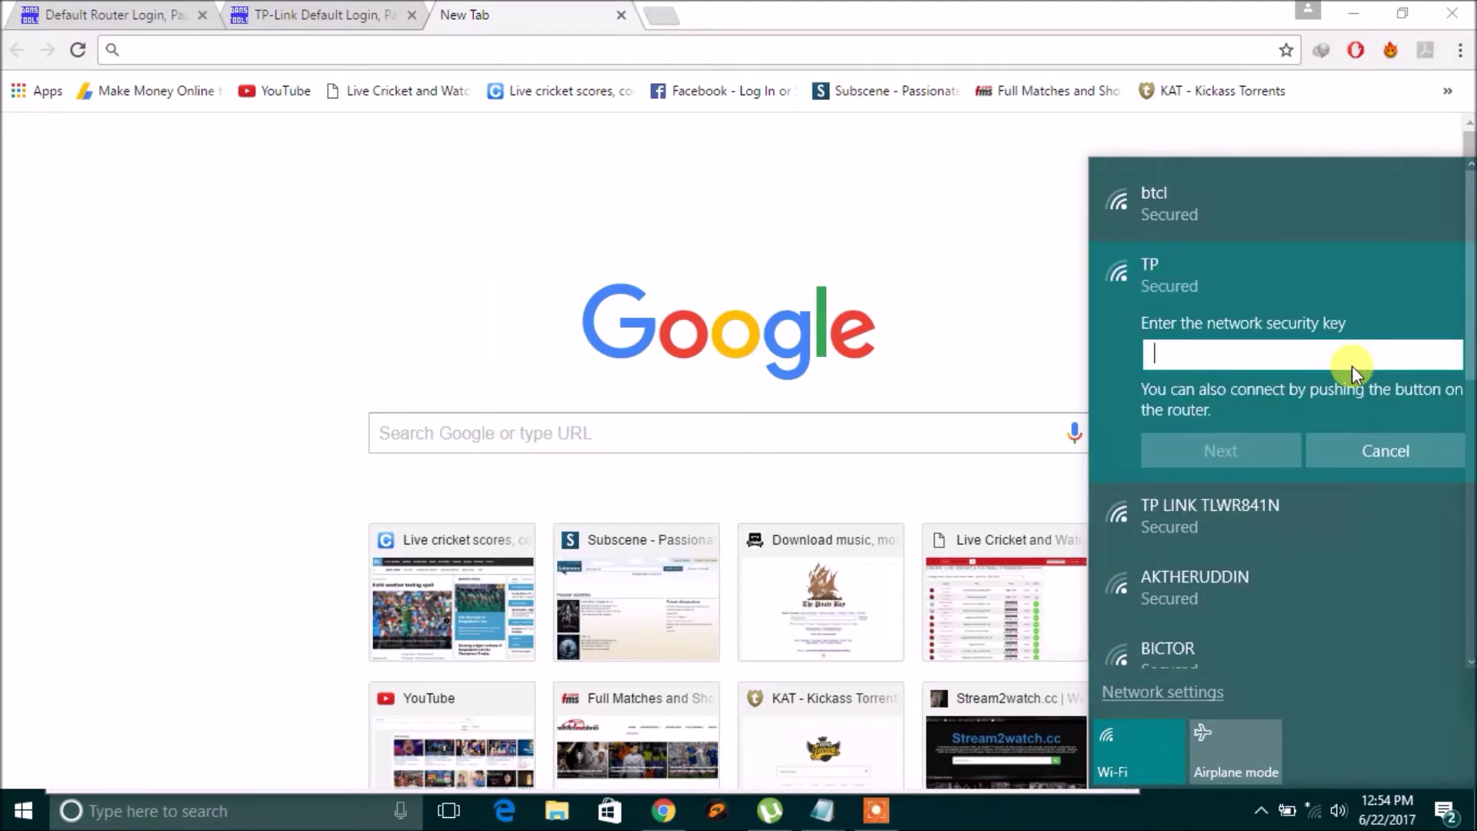
{"action": "type", "text": "•••"}
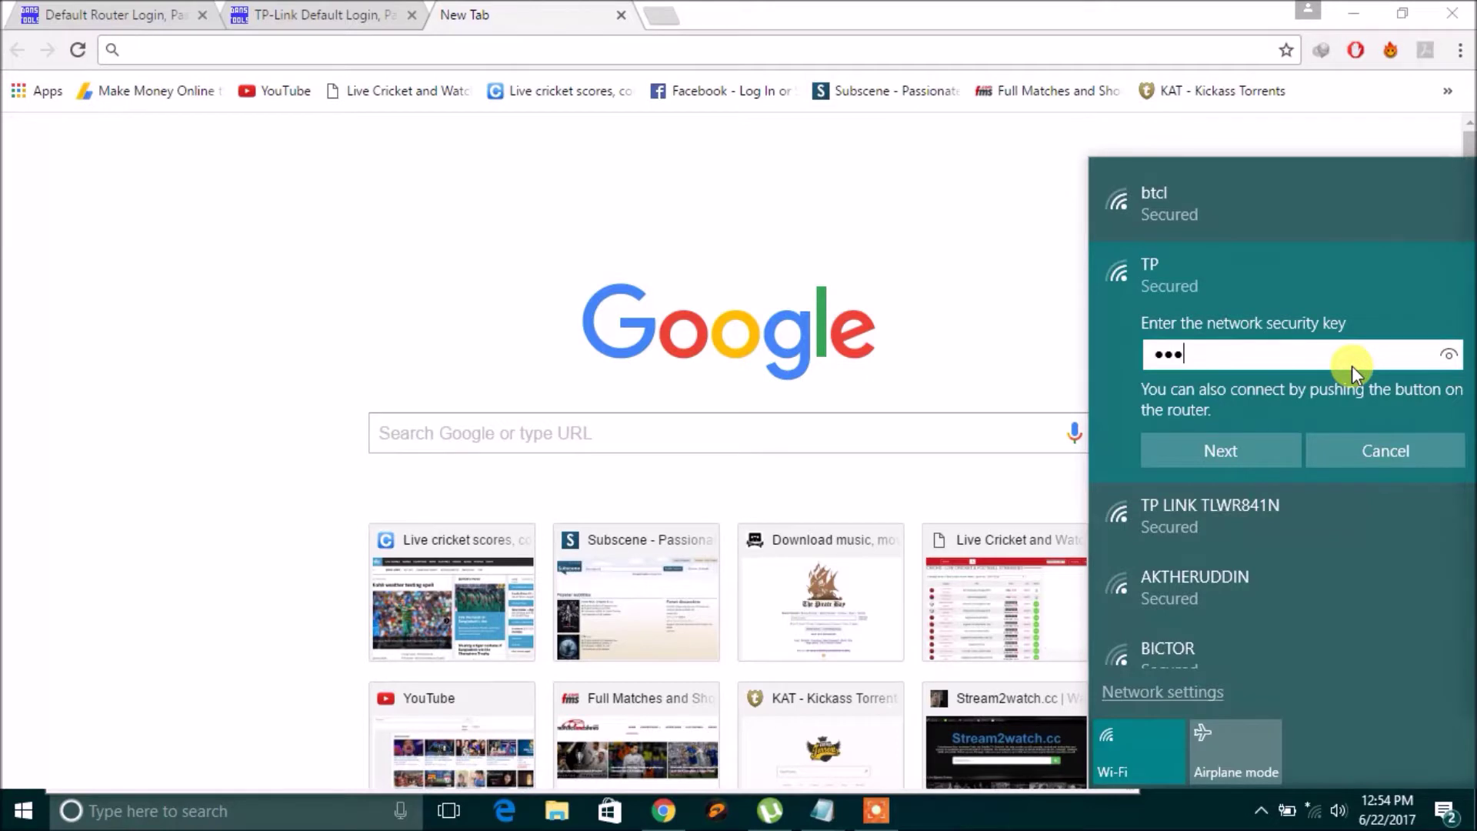
{"action": "type", "text": "••••••••••"}
{"action": "left_click", "coordinate": [1265, 437]}
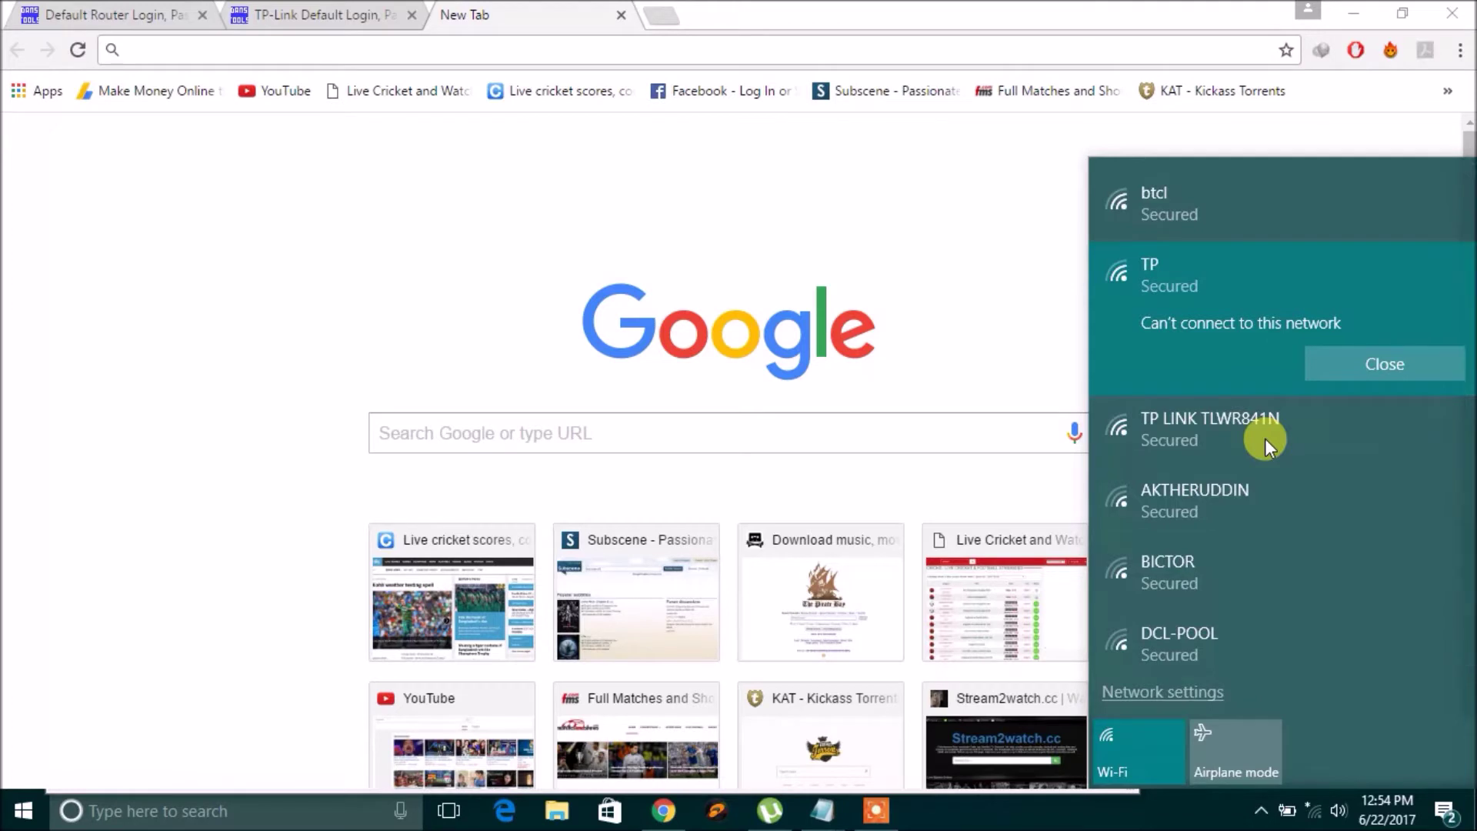
{"action": "left_click", "coordinate": [1376, 361]}
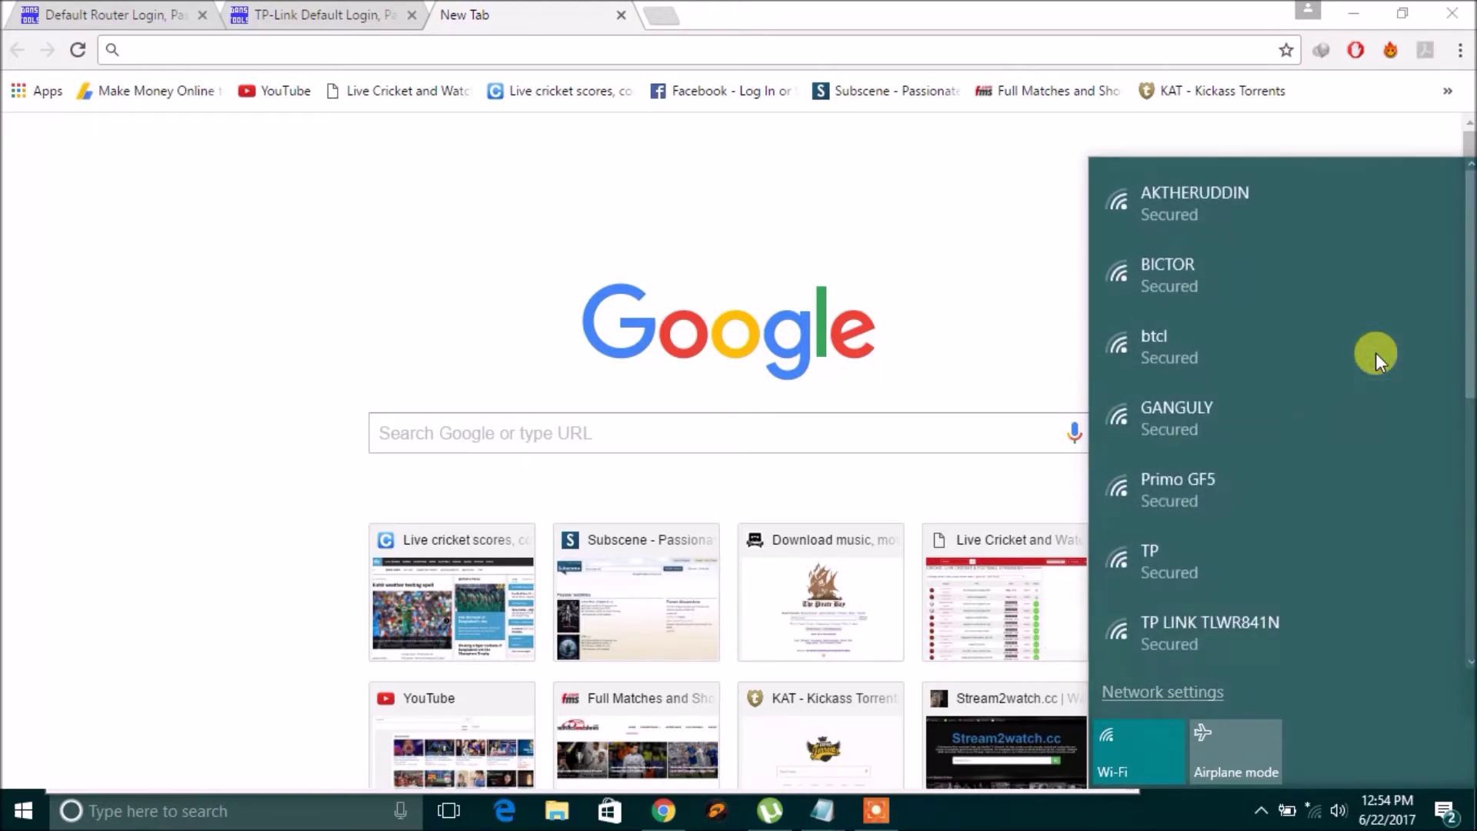
Join TP with the correct security key, then close the Wi-Fi network list.
{"action": "left_click", "coordinate": [1223, 542]}
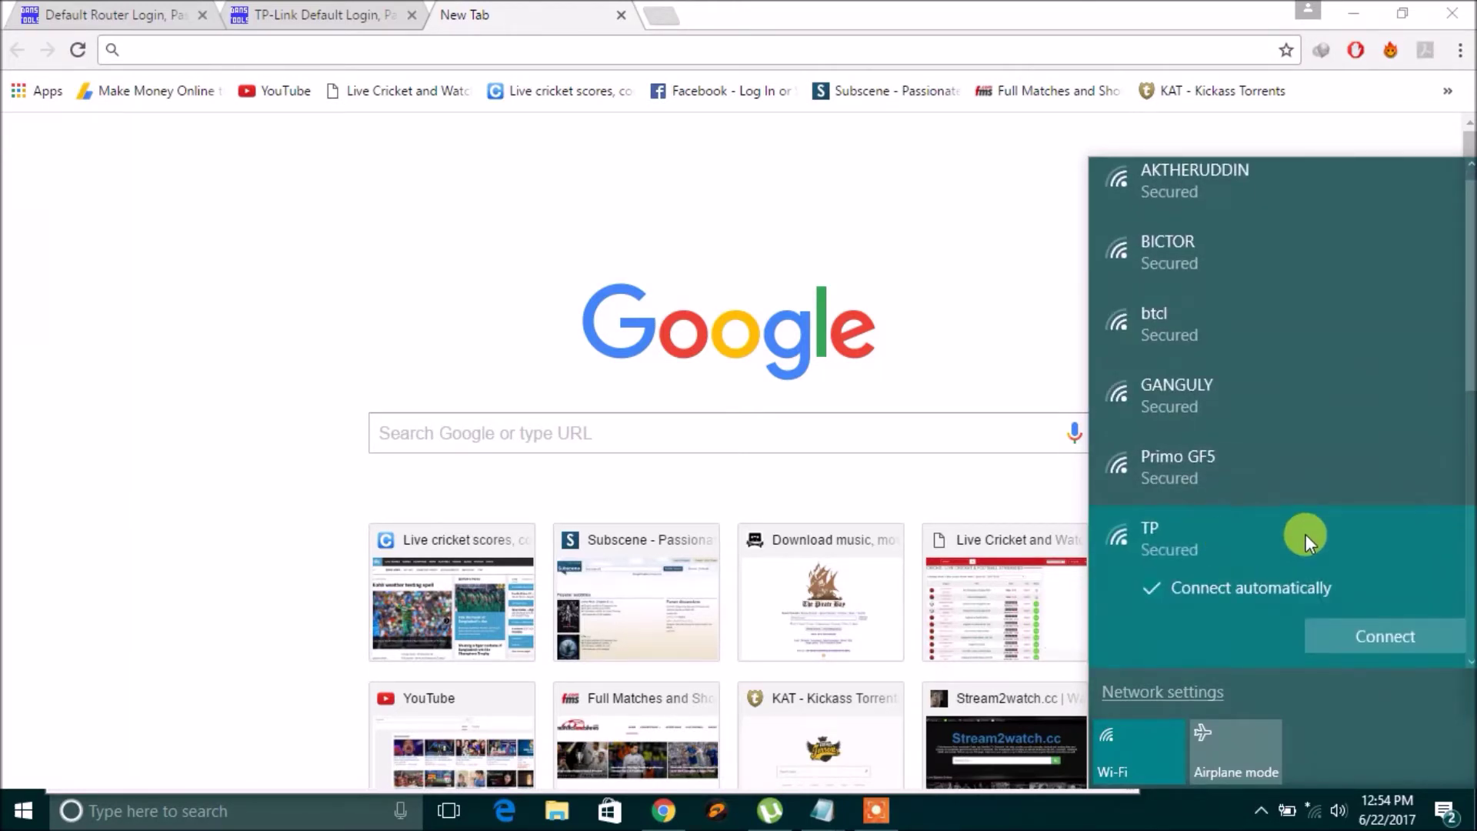
{"action": "left_click", "coordinate": [1375, 646]}
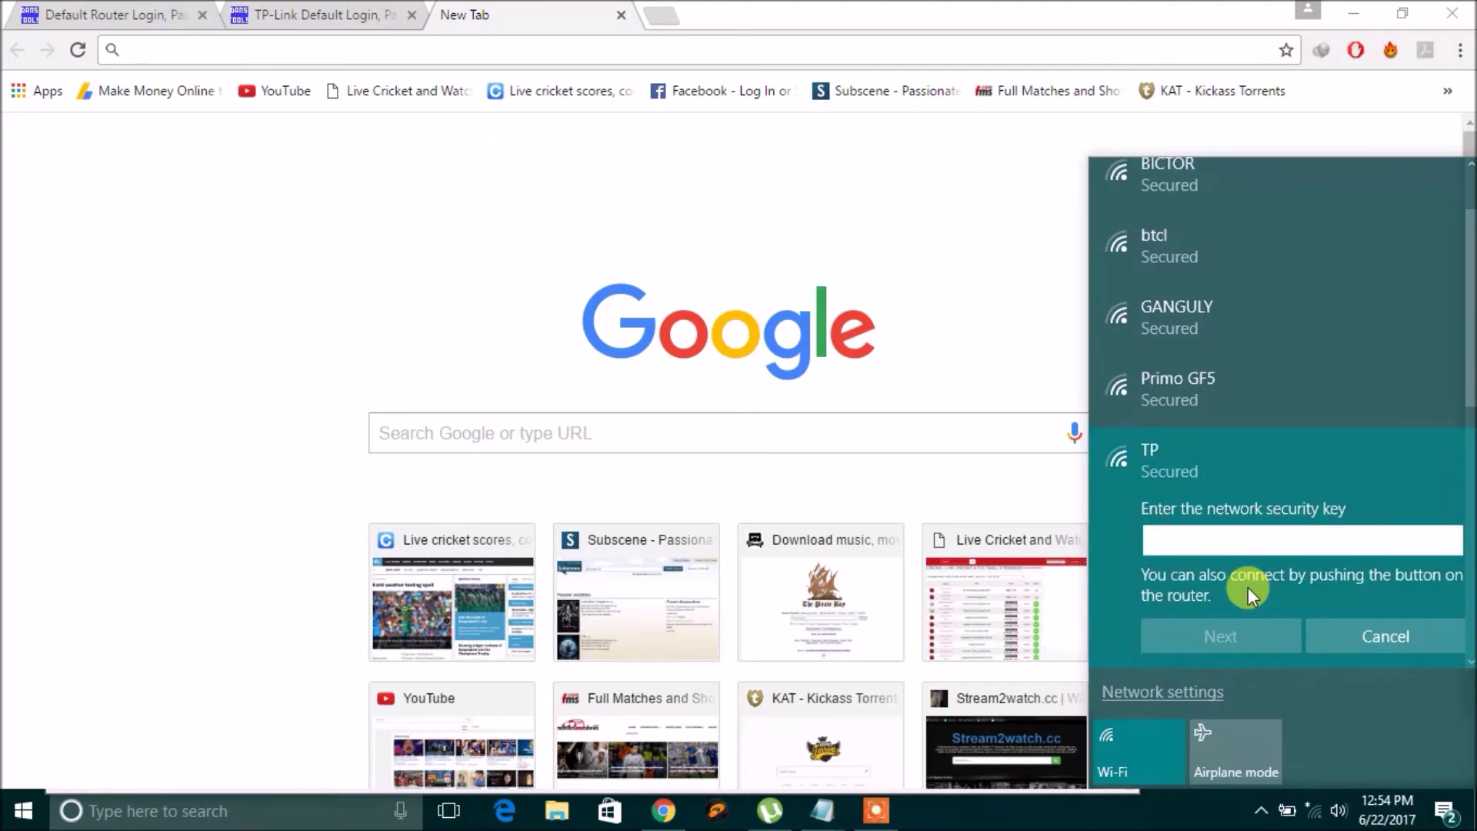
{"action": "type", "text": "••••••••••"}
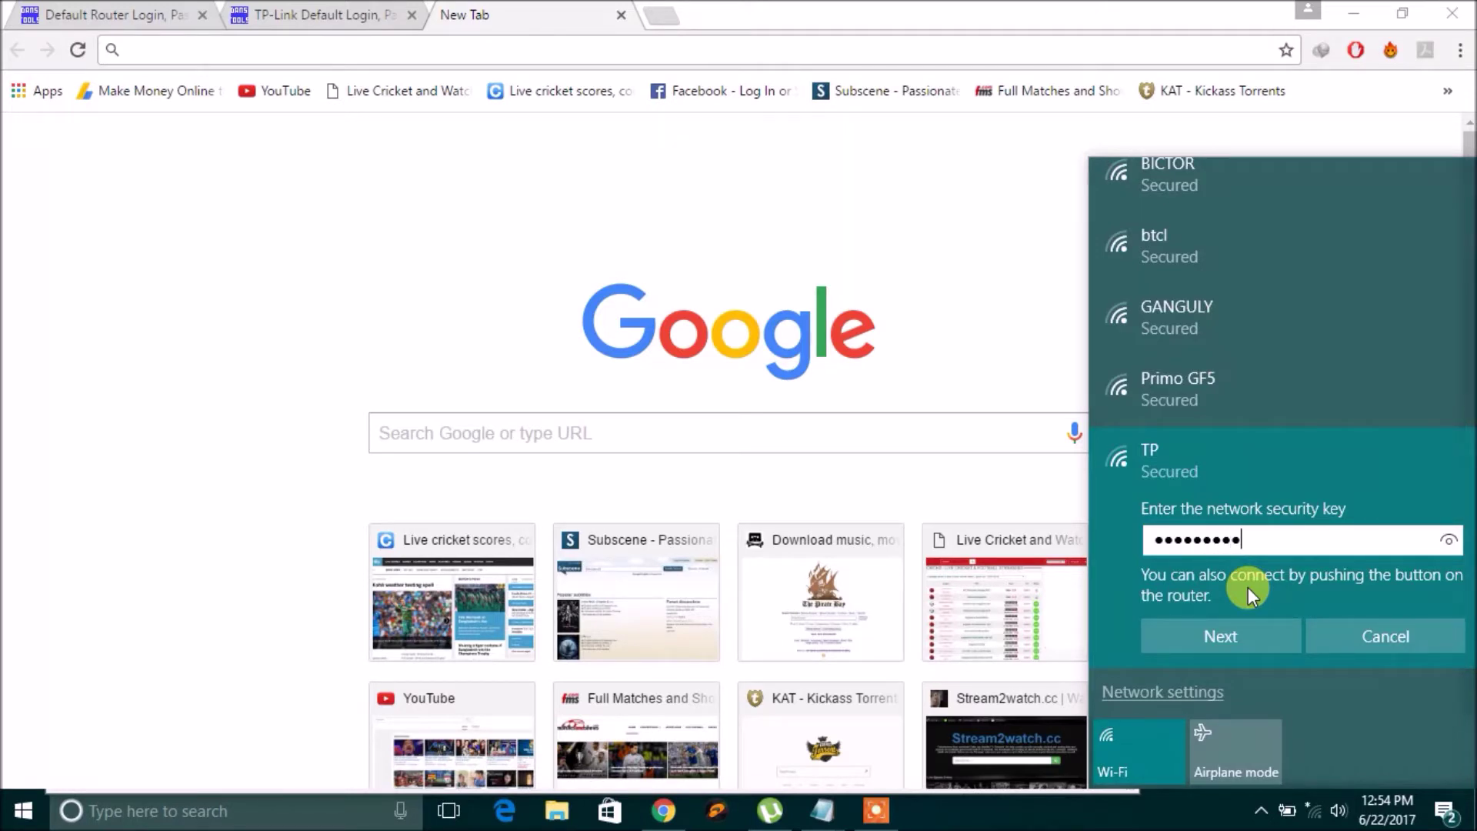
{"action": "type", "text": "••••"}
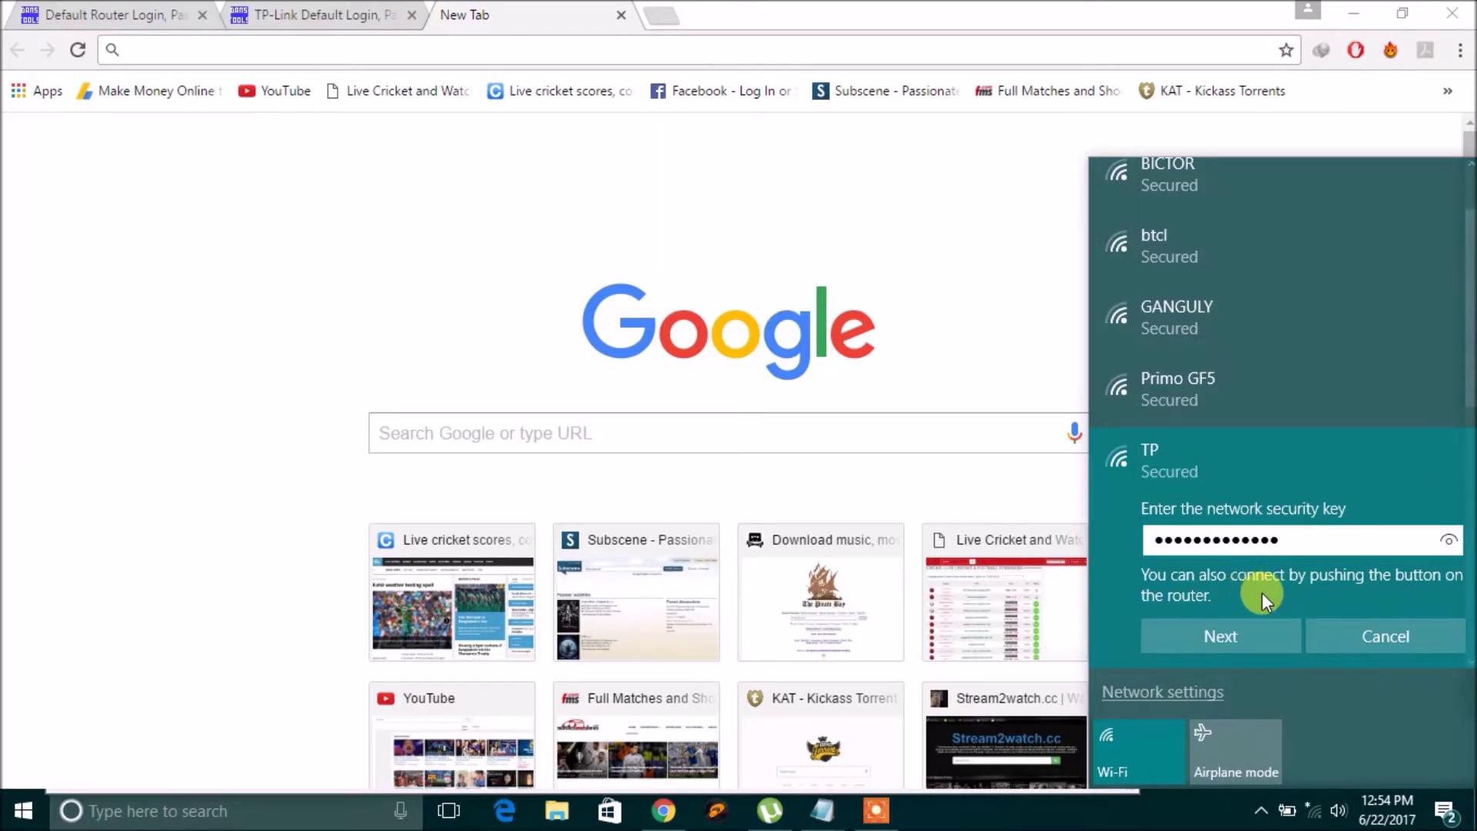
{"action": "left_click", "coordinate": [1221, 629]}
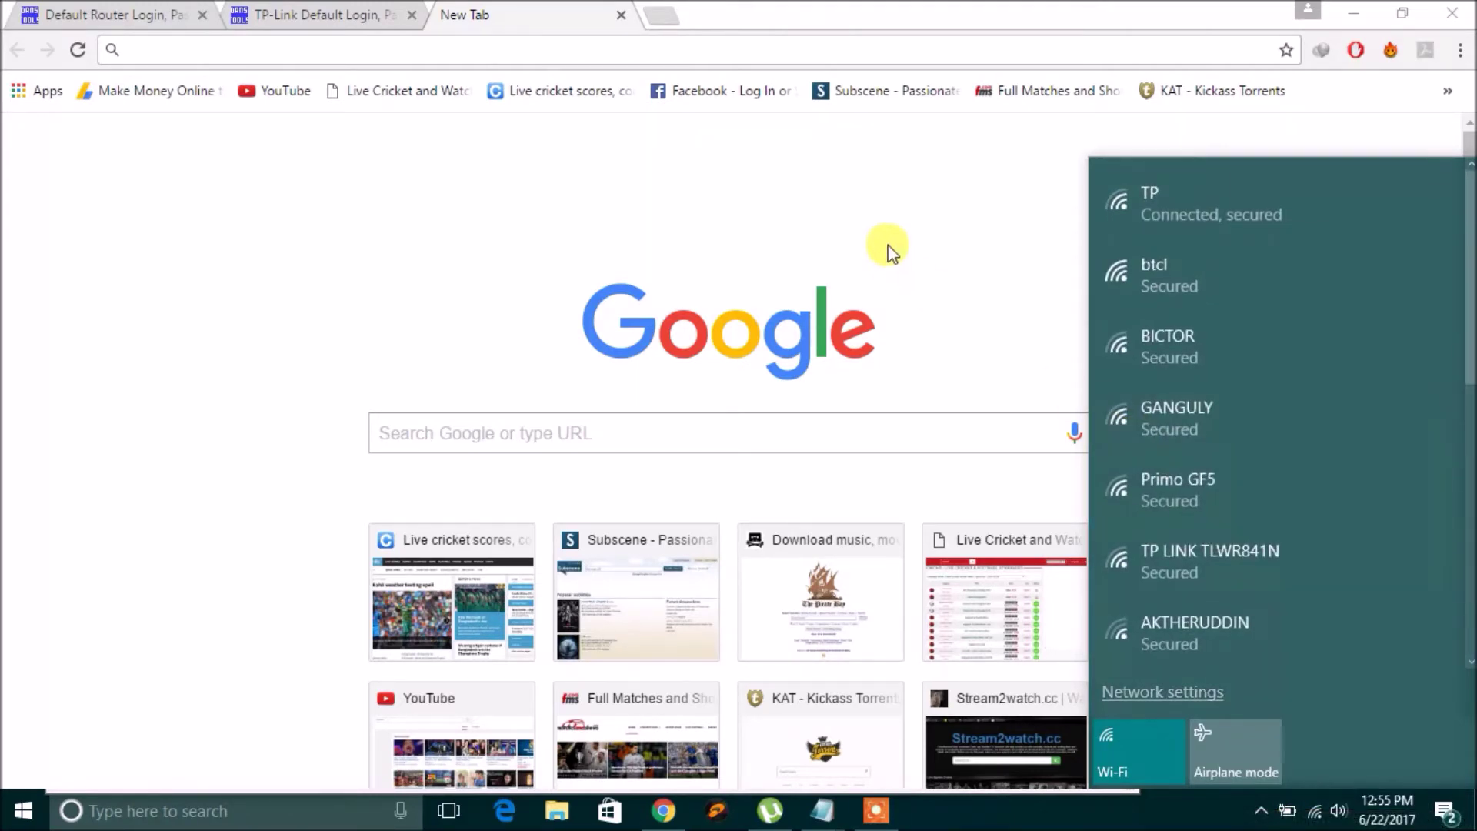
{"action": "left_click", "coordinate": [961, 239]}
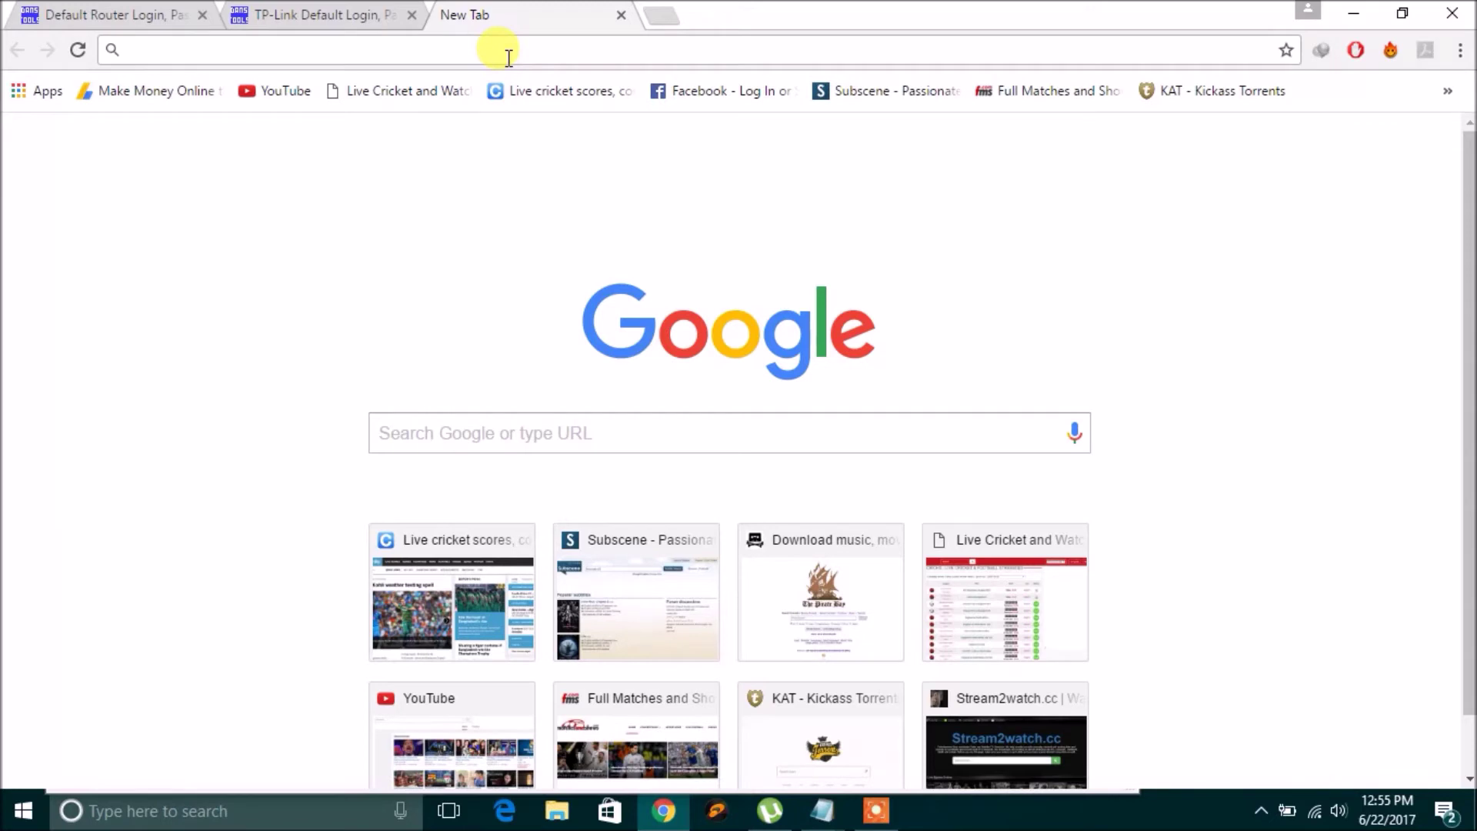
Load the admin at 192.168.0.1, confirm Wireless shows SSID1 as TP, then return to Default Router Login.
{"action": "type", "text": "192.168.0.1"}
{"action": "key", "text": "Return"}
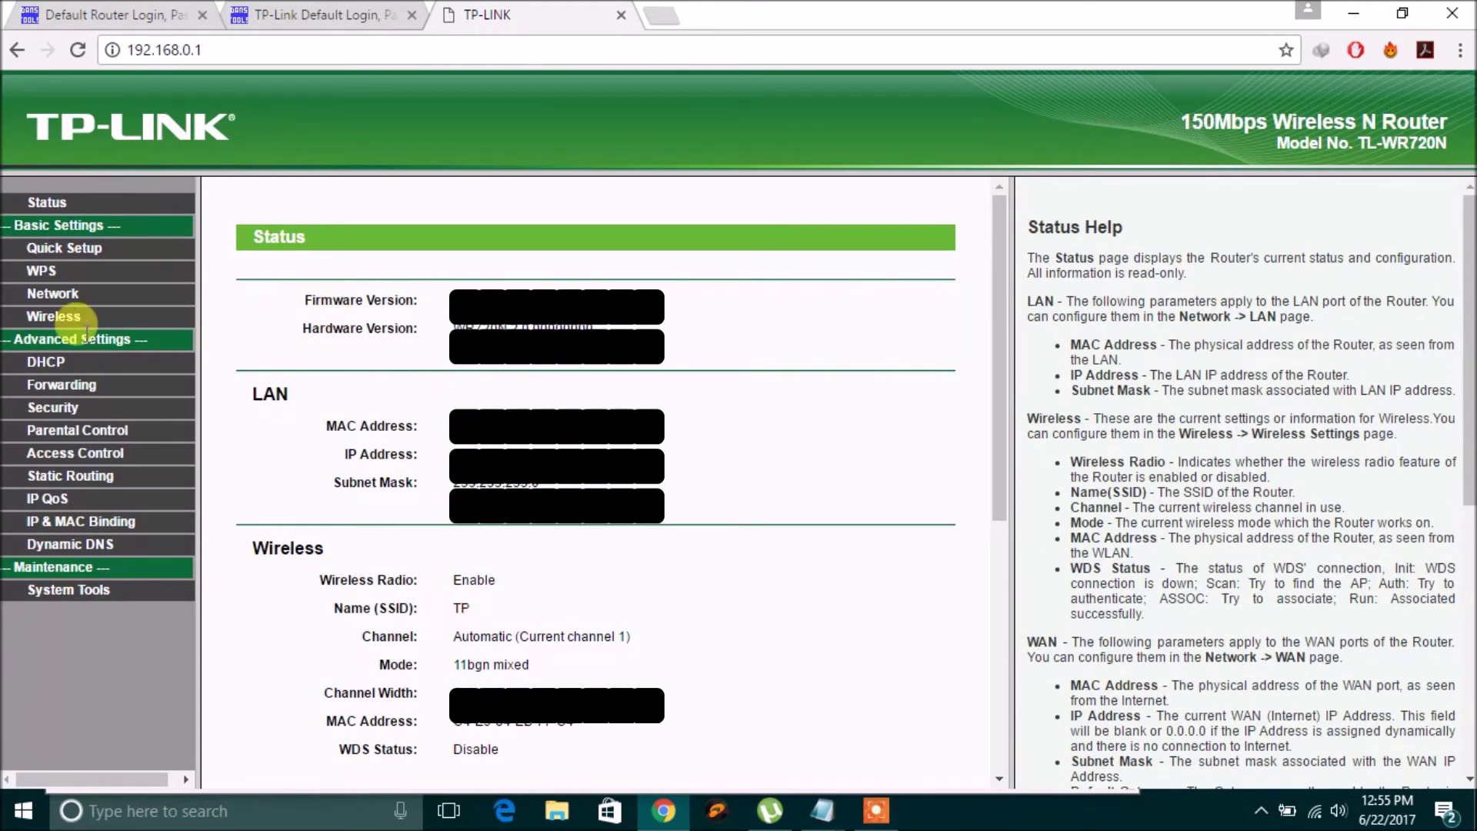
{"action": "left_click", "coordinate": [61, 316]}
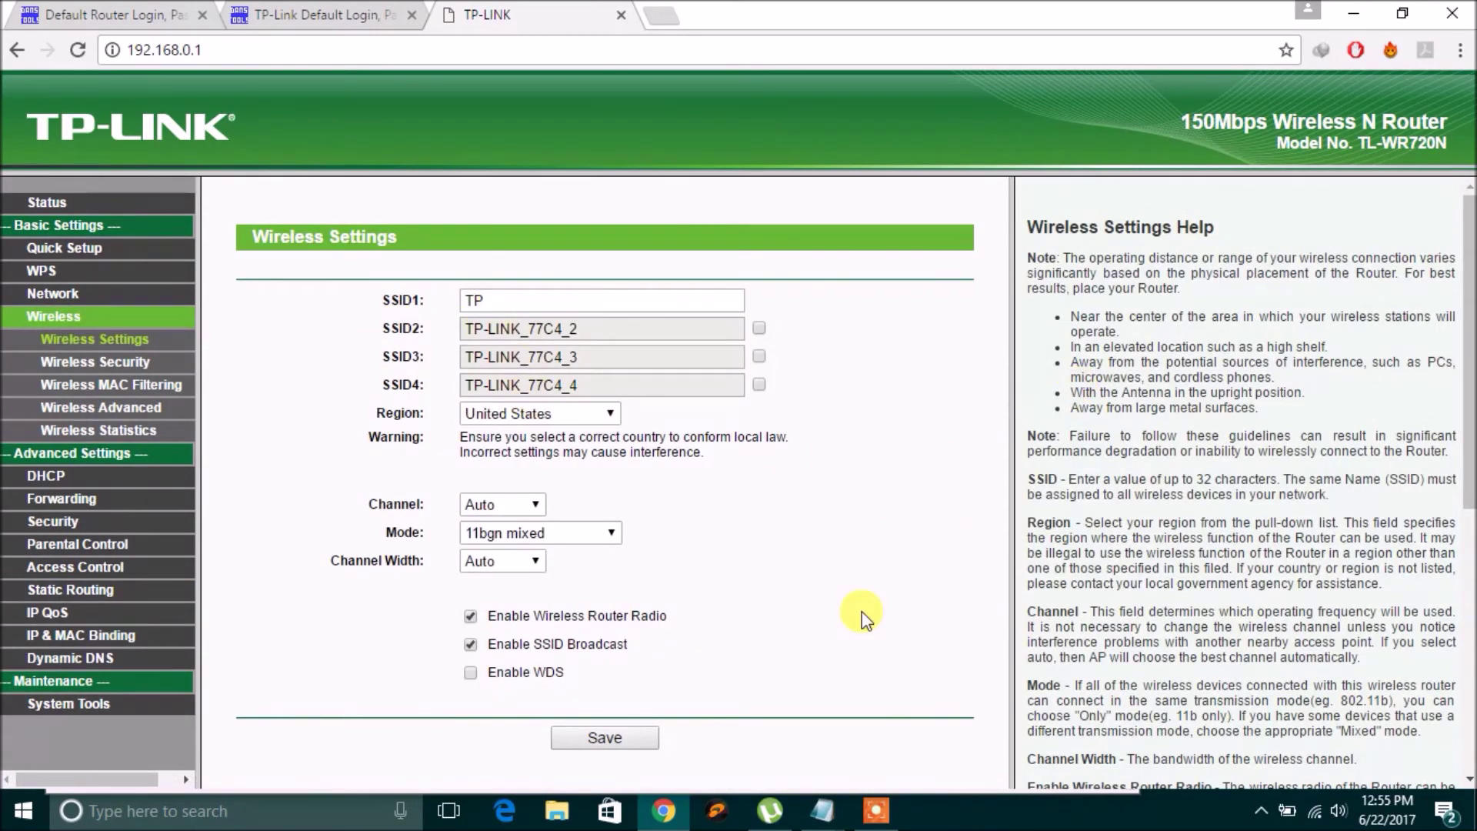
{"action": "left_click", "coordinate": [312, 15]}
{"action": "left_click", "coordinate": [147, 9]}
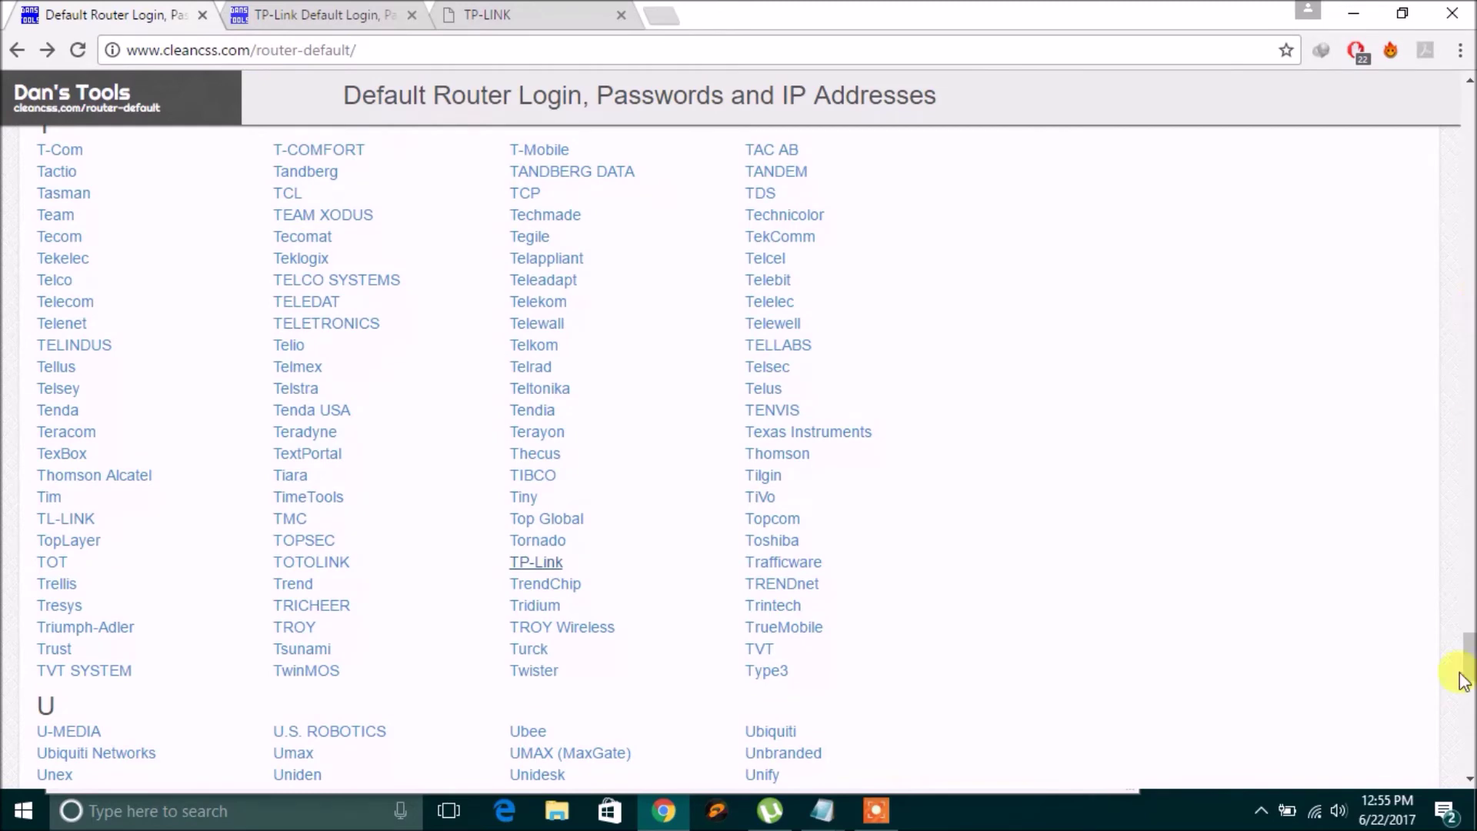
{"action": "left_click_drag", "start_coordinate": [1471, 660], "coordinate": [1471, 615]}
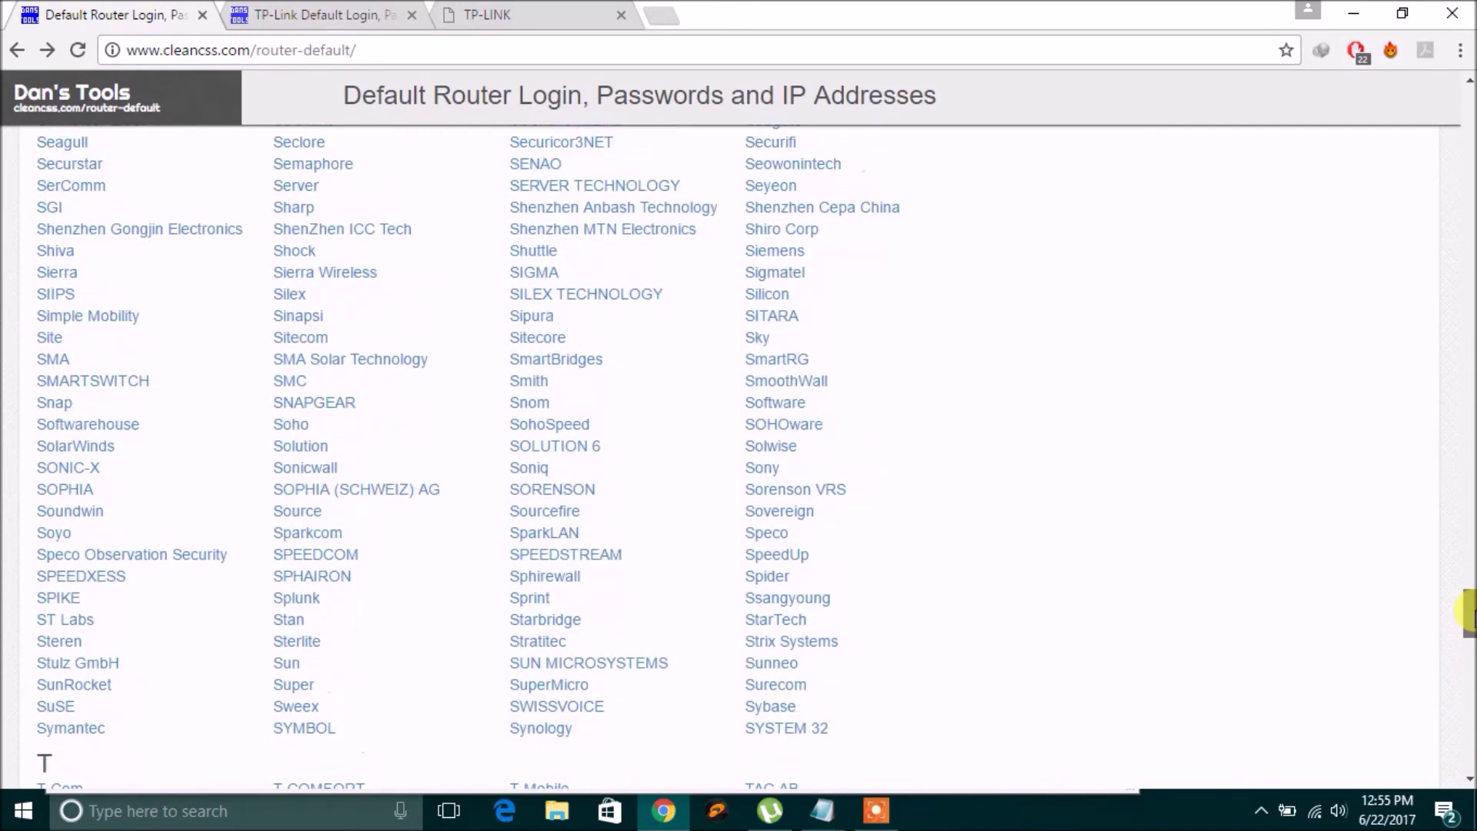